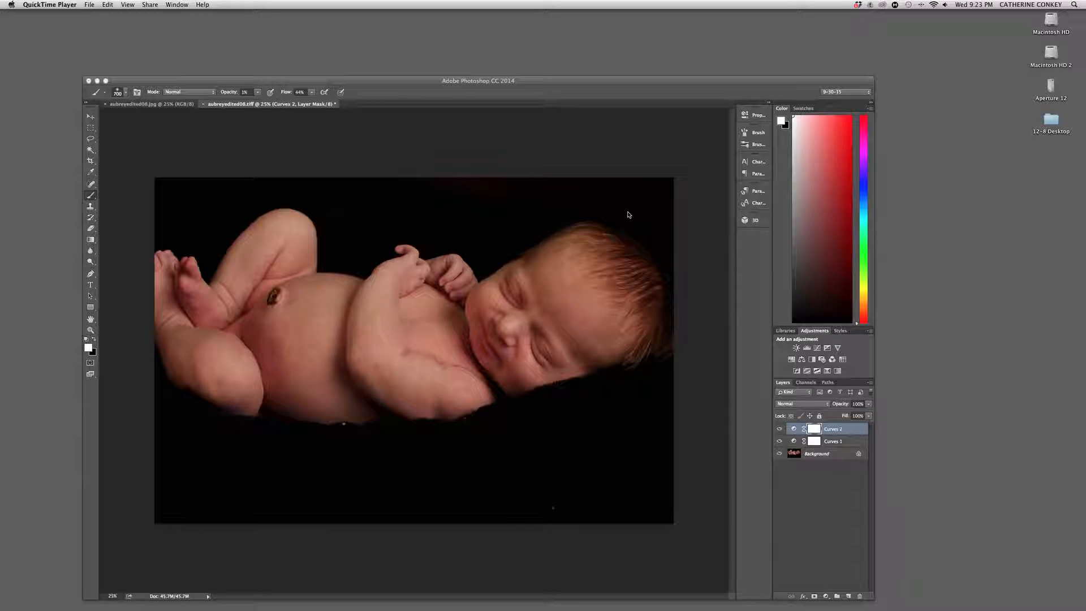
- Switch to Photoshop and run the REFLECTOR Brush action from the Florabella Workflow set
left_click(565, 84)
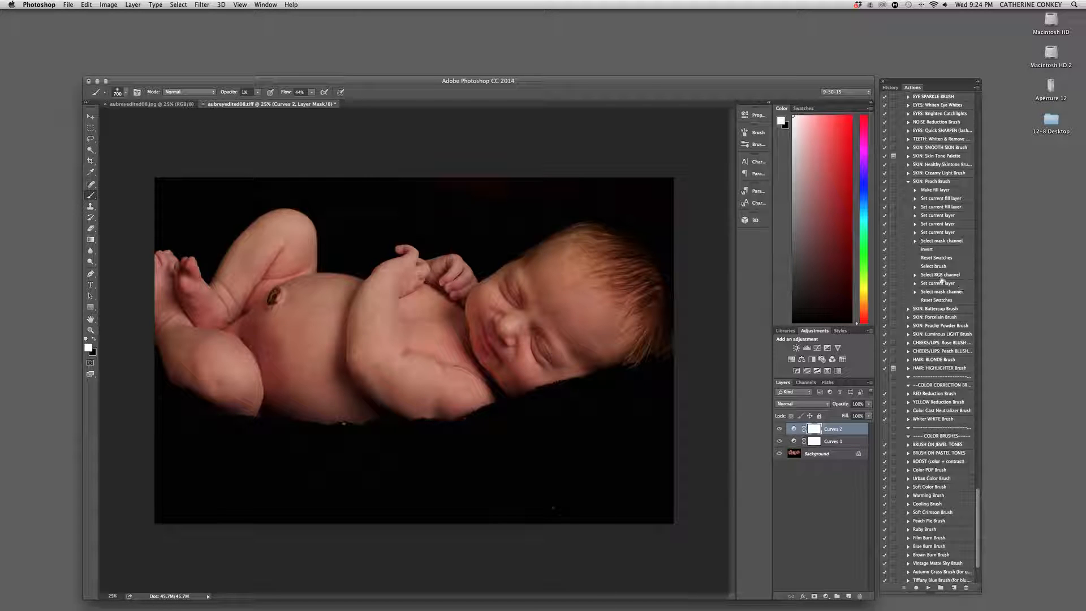
scroll(933, 271, "up", 10)
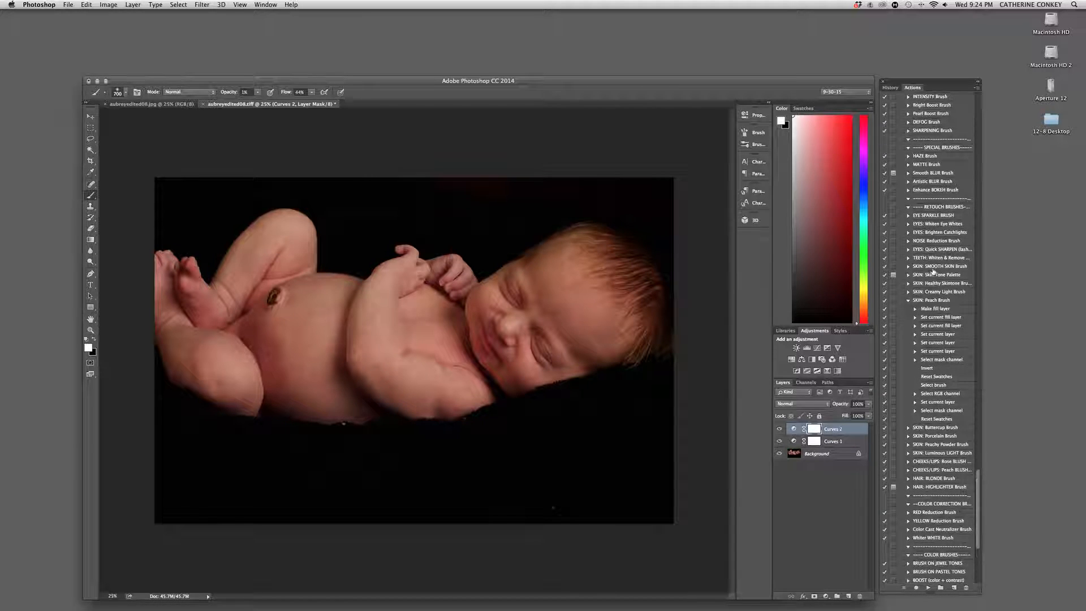
scroll(933, 271, "up", 5)
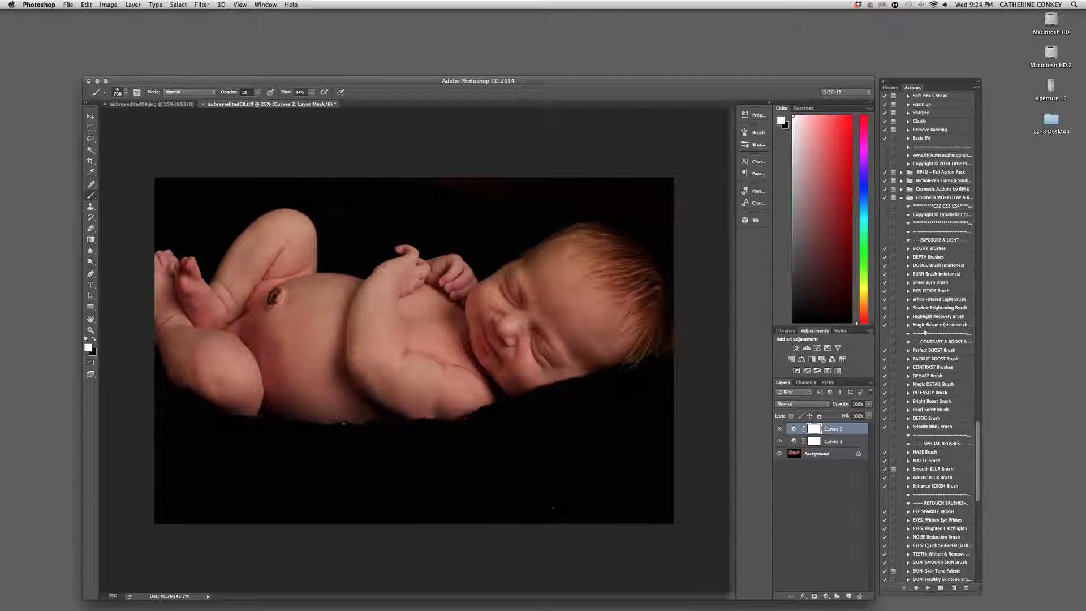
left_click(925, 292)
left_click(929, 589)
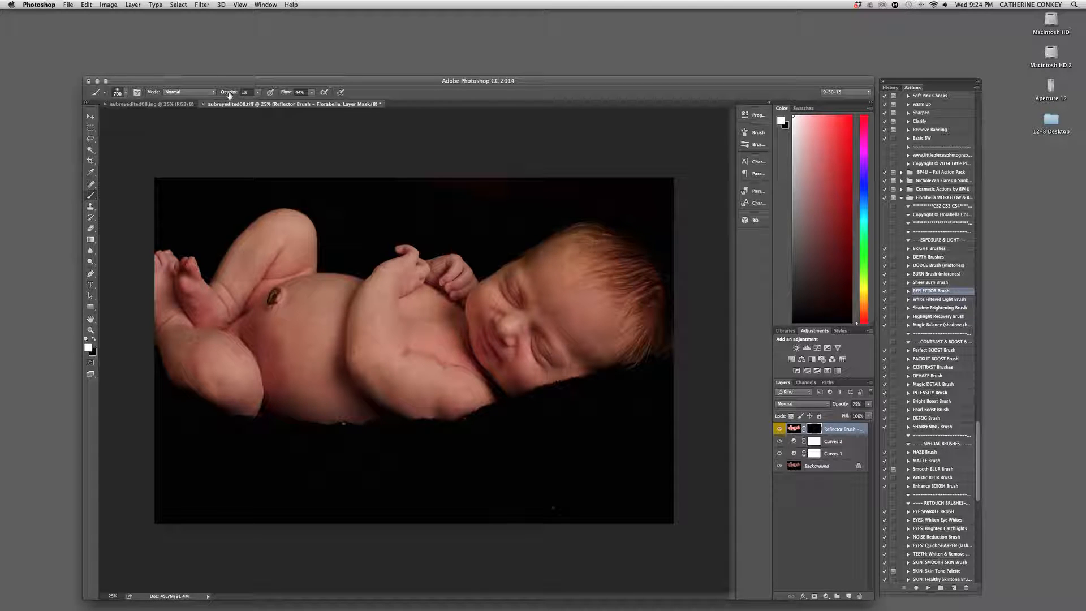
- Paint the reflector brightening onto the baby's face, forehead and raised hand with a 1000 px brush at 31% opacity
left_click_drag(229, 95, 238, 95)
key("bracketright")
key("bracketright")
key("bracketright")
mouse_move(543, 292)
left_mouse_down()
mouse_move(537, 271)
mouse_move(512, 329)
mouse_move(535, 332)
mouse_move(500, 320)
mouse_move(506, 293)
left_mouse_up()
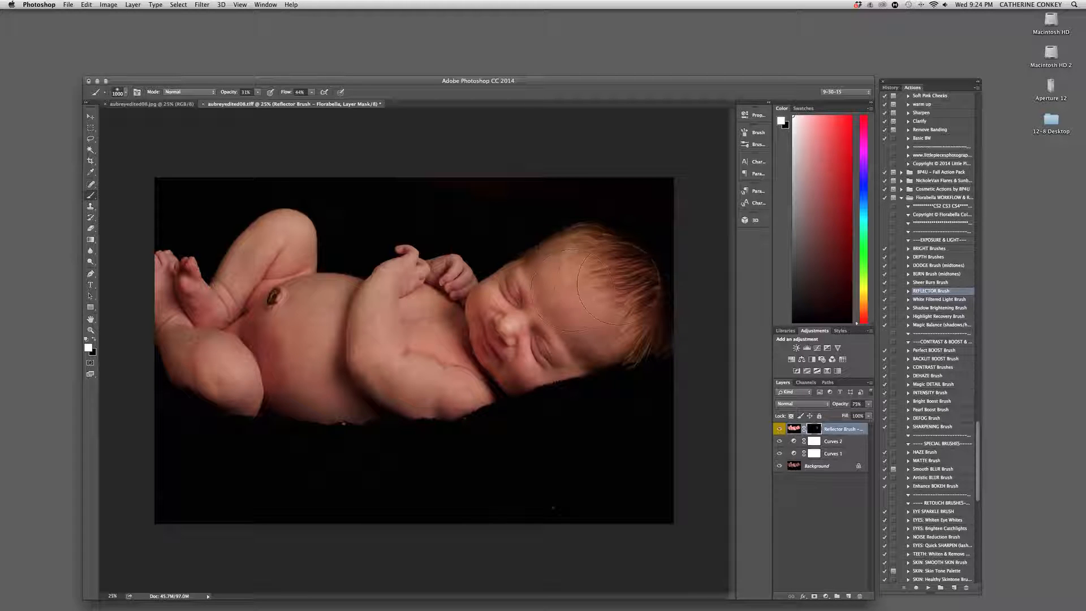
mouse_move(618, 284)
left_mouse_down()
mouse_move(516, 346)
mouse_move(544, 352)
mouse_move(562, 352)
mouse_move(591, 298)
mouse_move(528, 280)
left_mouse_up()
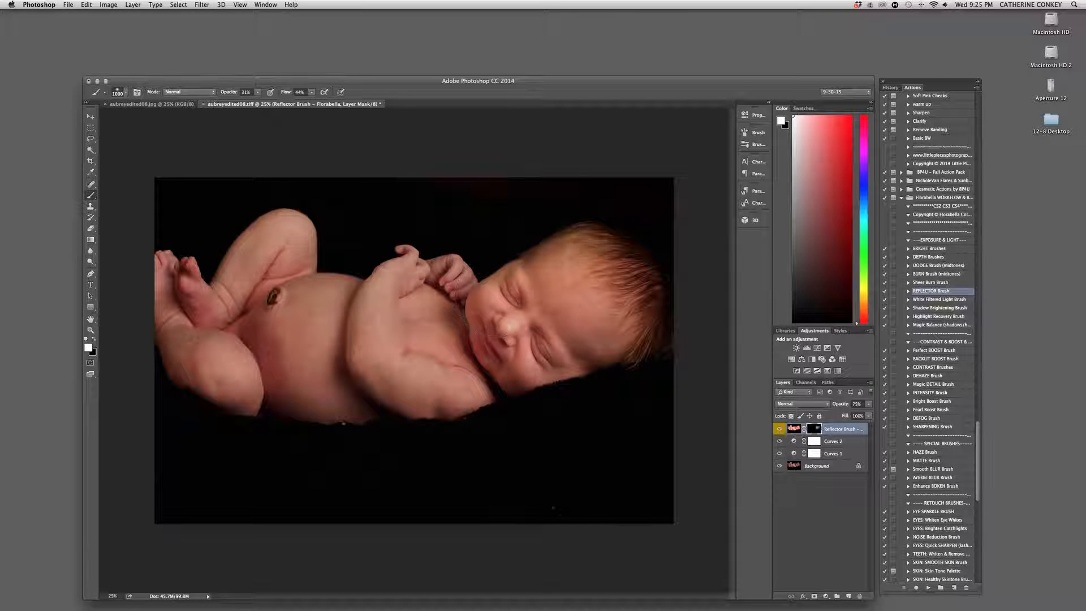
left_click(443, 250)
- Run the Paint On Red Baby Fix action from the MCP Newborn Necessities set and dismiss its instructions
scroll(926, 268, "up", 6)
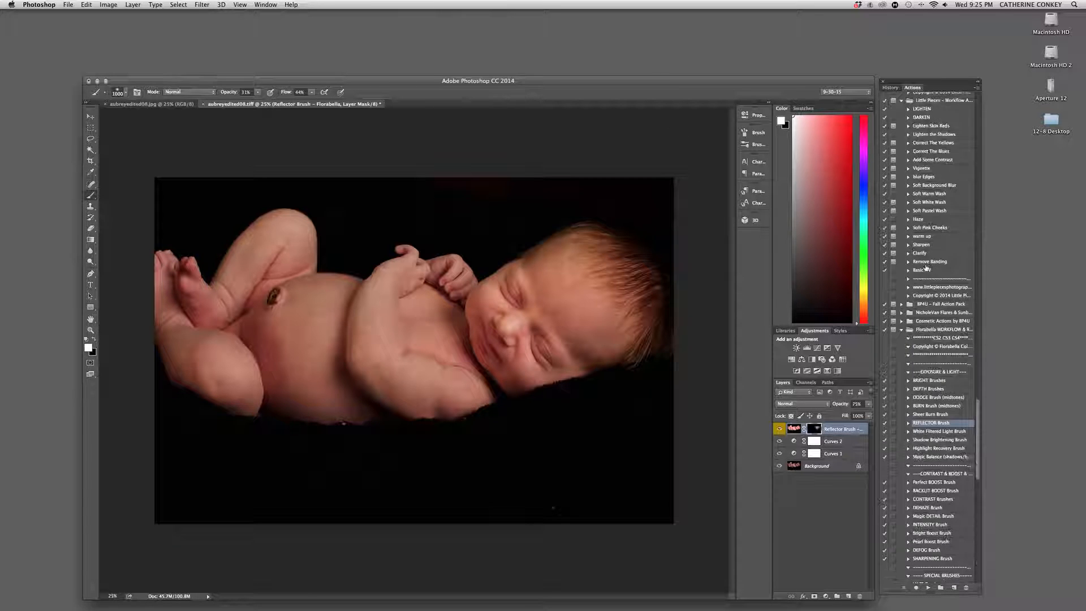
scroll(926, 268, "up", 15)
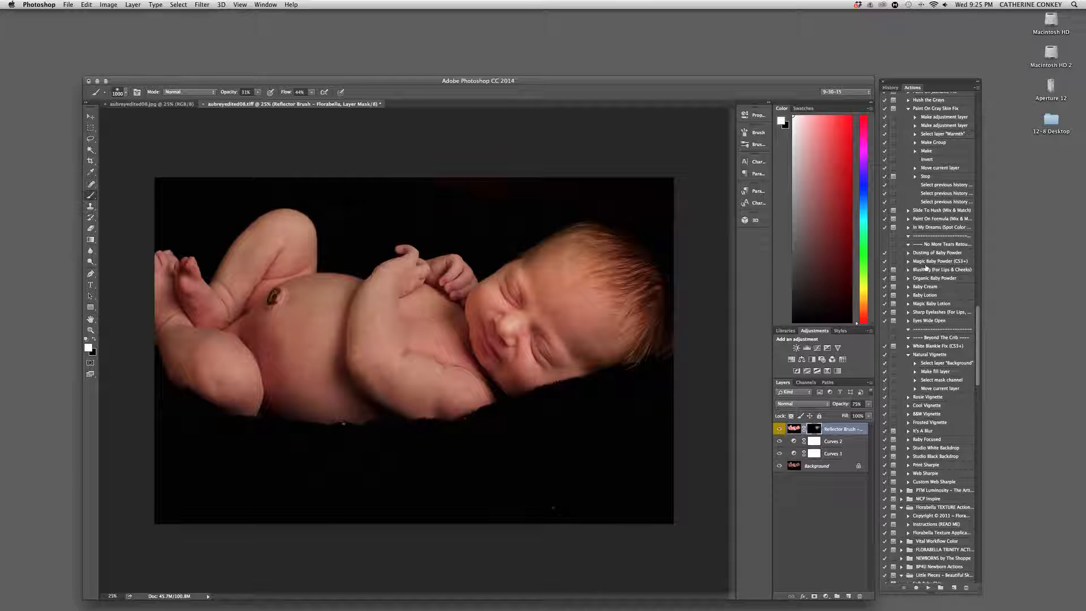
scroll(927, 268, "up", 4)
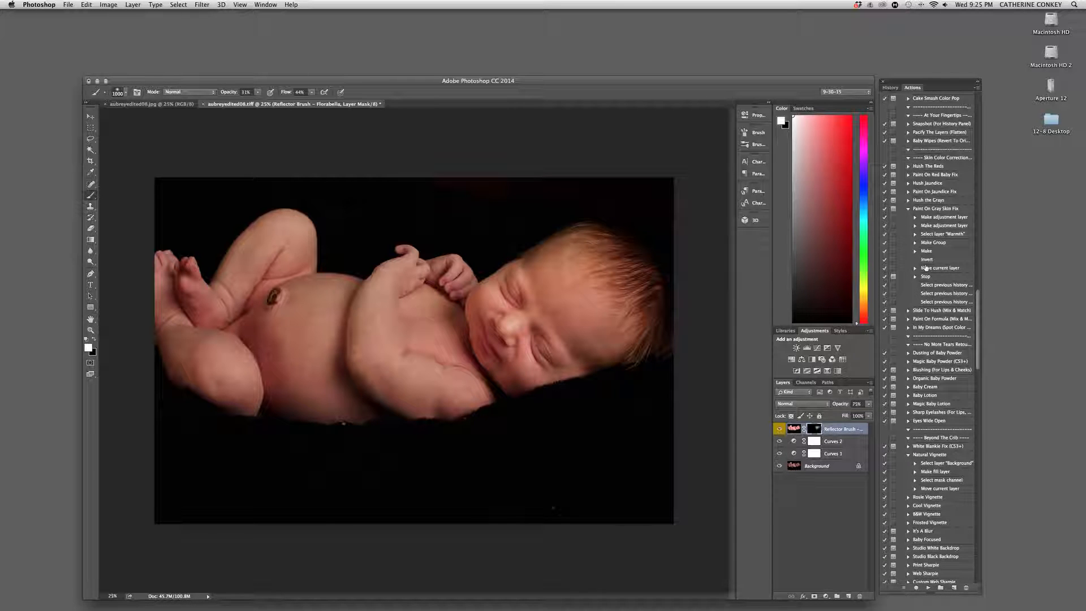
scroll(926, 268, "up", 3)
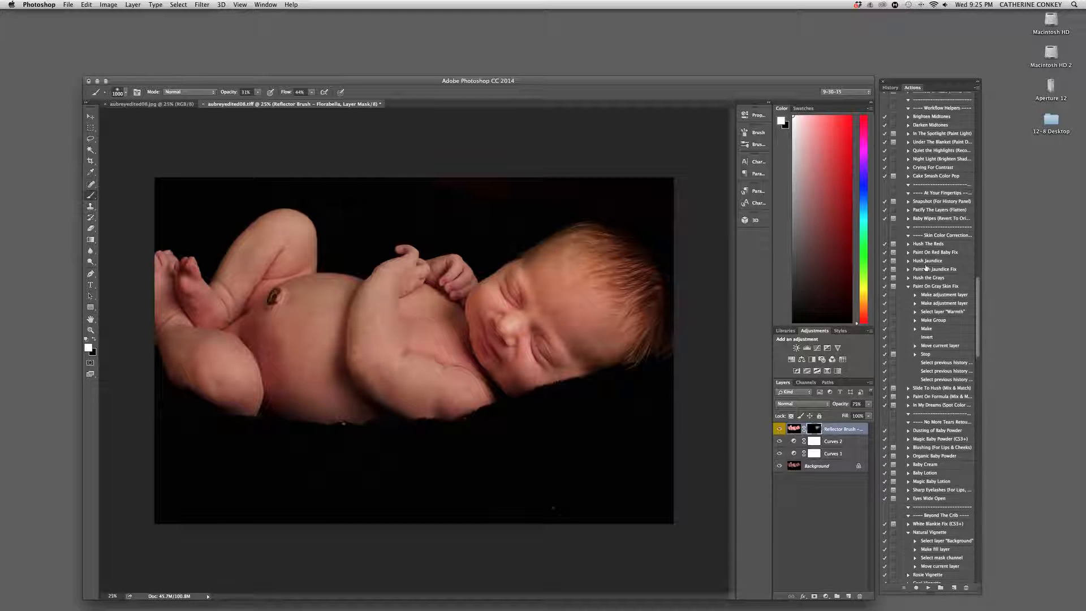
scroll(926, 269, "up", 2)
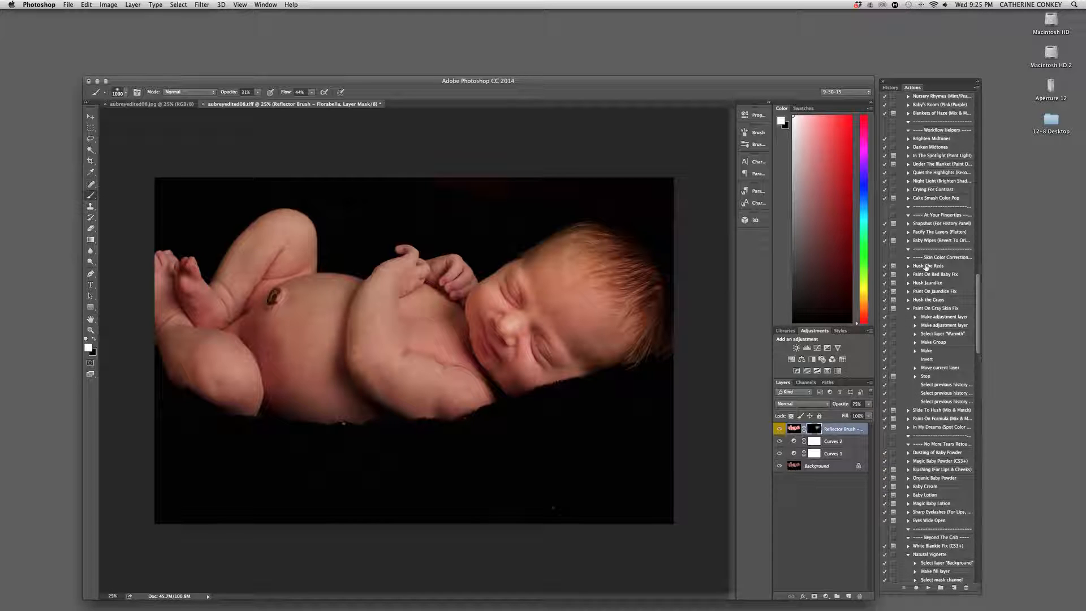
scroll(926, 269, "up", 12)
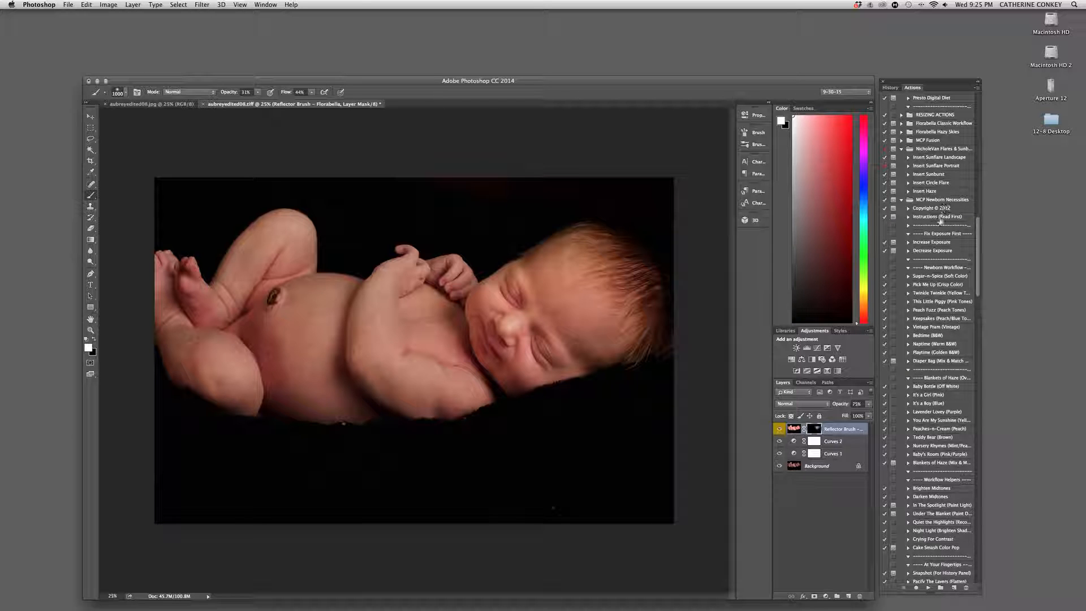
scroll(942, 279, "down", 3)
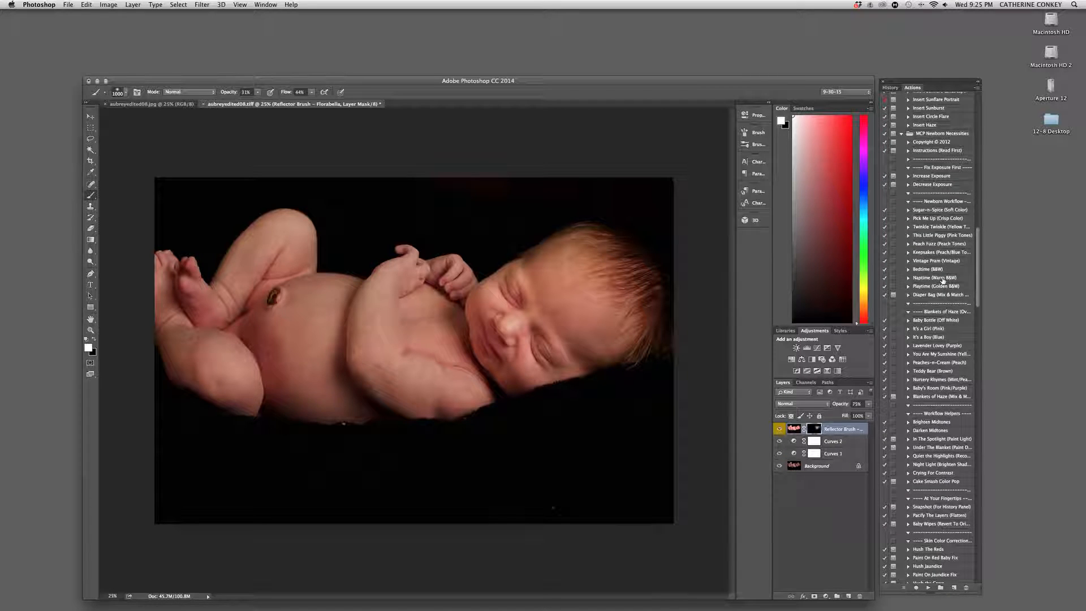
scroll(943, 279, "down", 4)
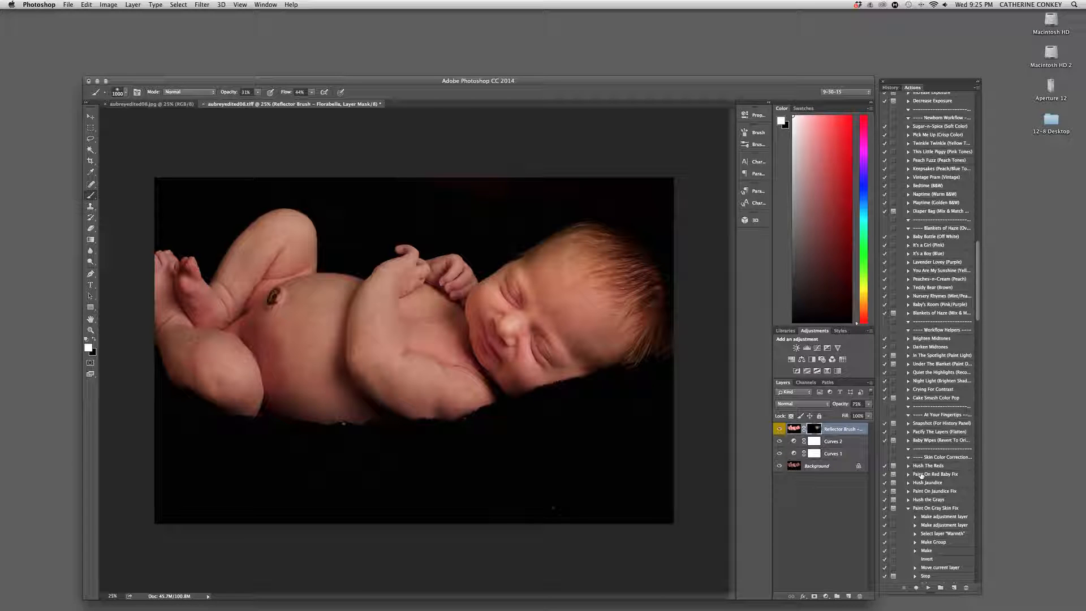
left_click(923, 476)
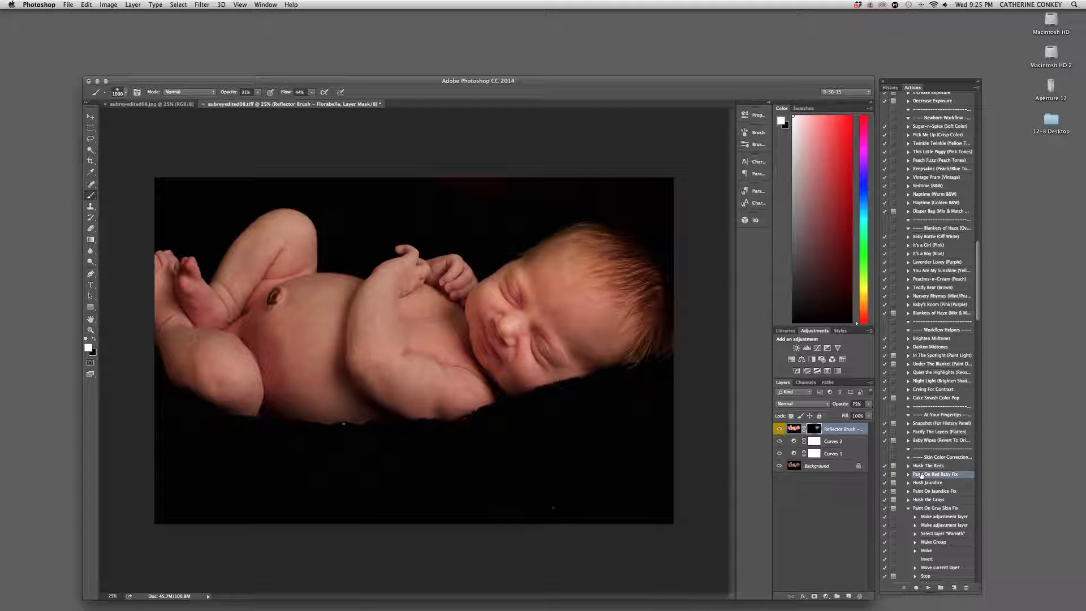
left_click(928, 589)
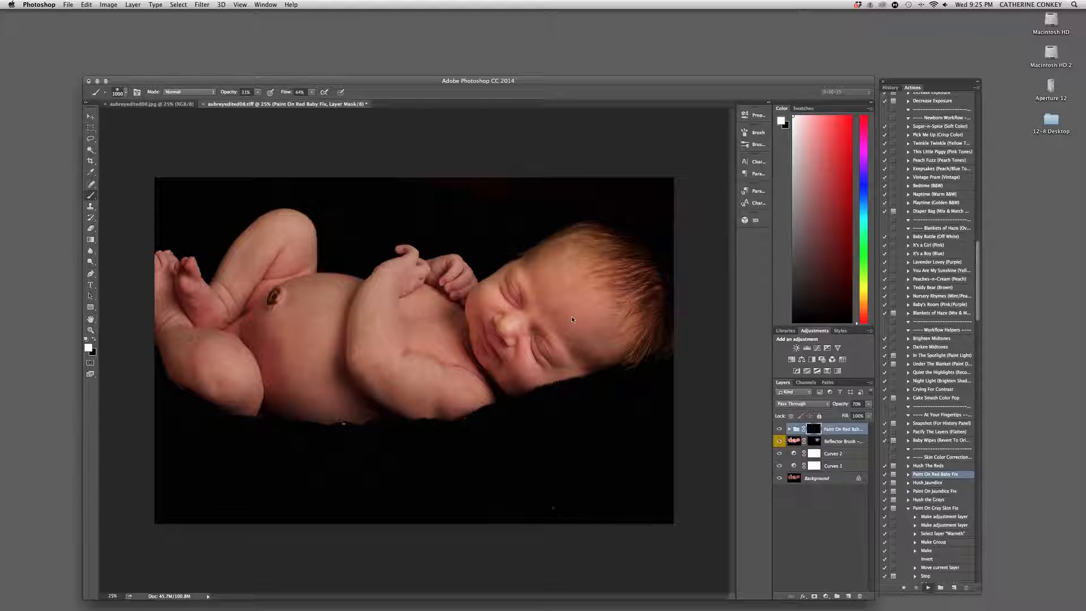
left_click(606, 237)
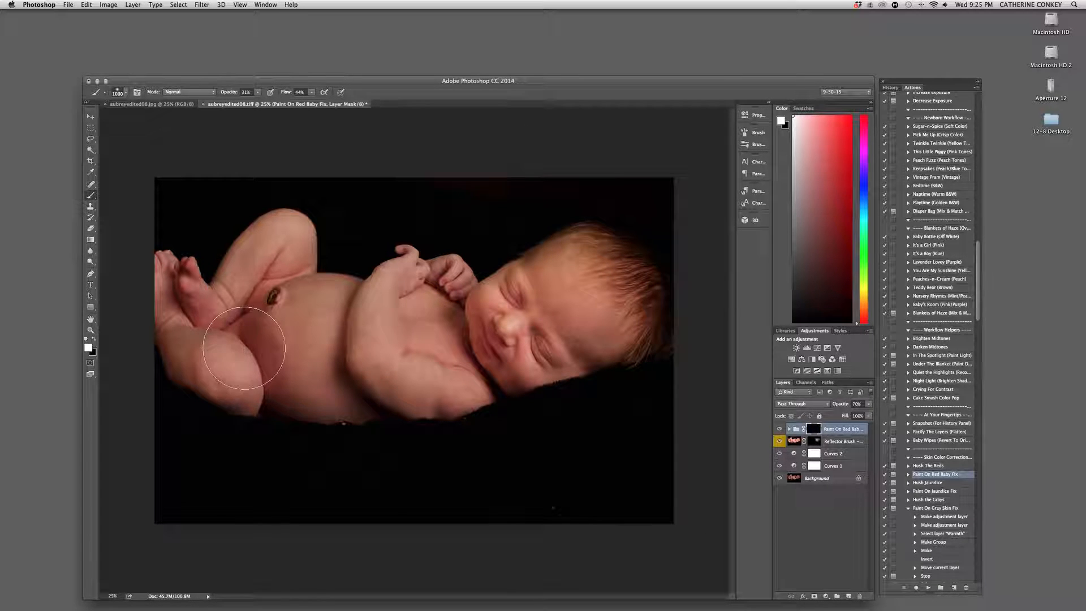
- Paint the red-skin correction over the legs, reduce the brush to 175 px, and cover the feet
mouse_move(245, 335)
left_mouse_down()
mouse_move(182, 292)
mouse_move(192, 293)
left_mouse_up()
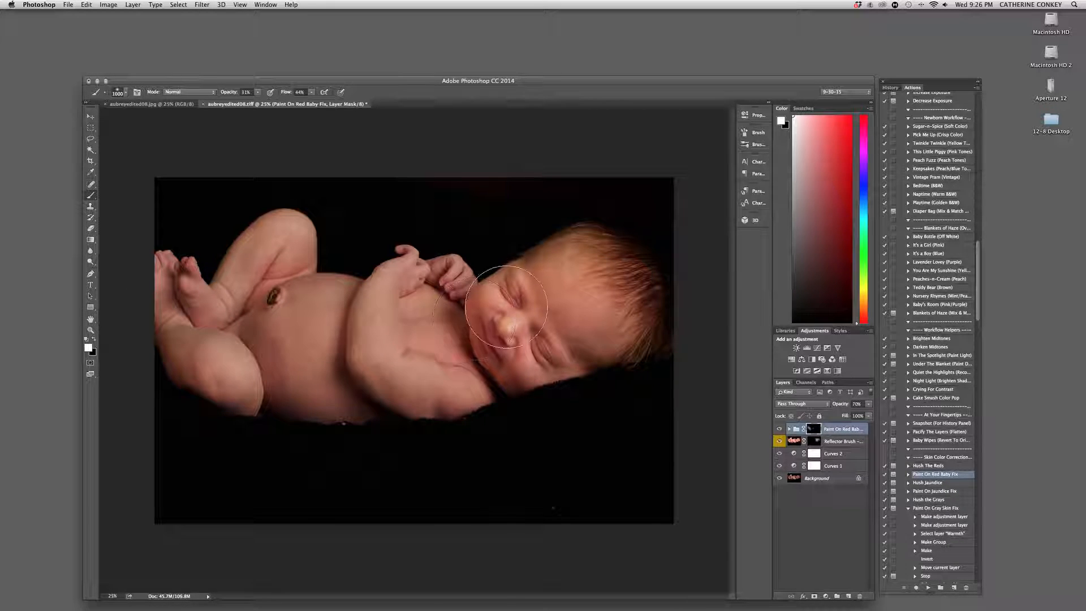
key("bracketleft")
key("bracketleft")
key("bracketleft")
key("bracketleft")
key("bracketleft")
key("bracketleft")
key("bracketleft")
key("bracketleft")
key("bracketleft")
key("bracketleft")
key("bracketleft")
key("bracketleft")
key("bracketleft")
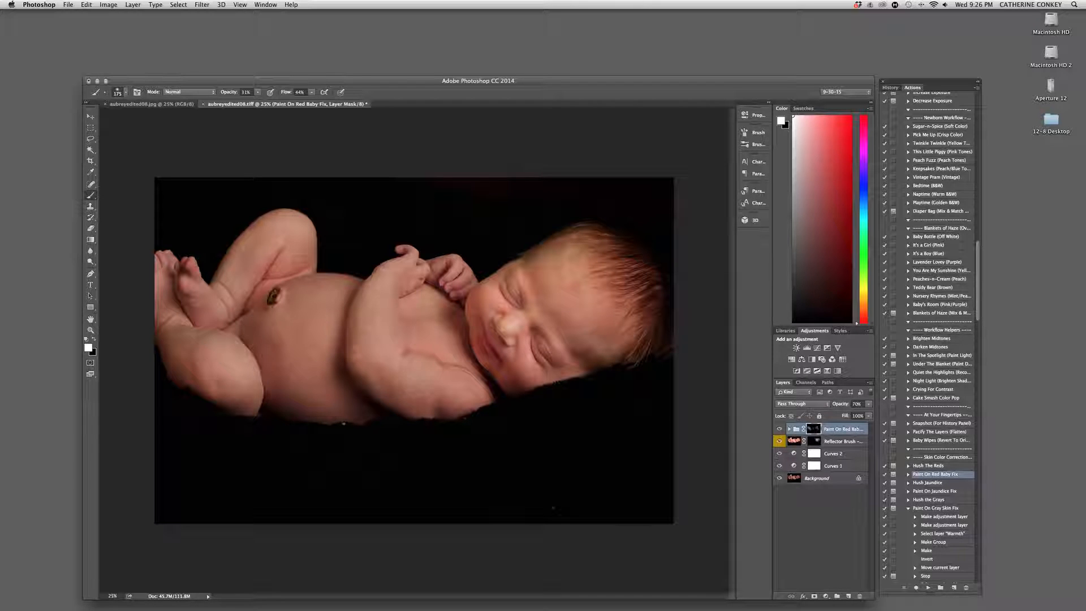
left_click_drag(179, 282, 149, 255)
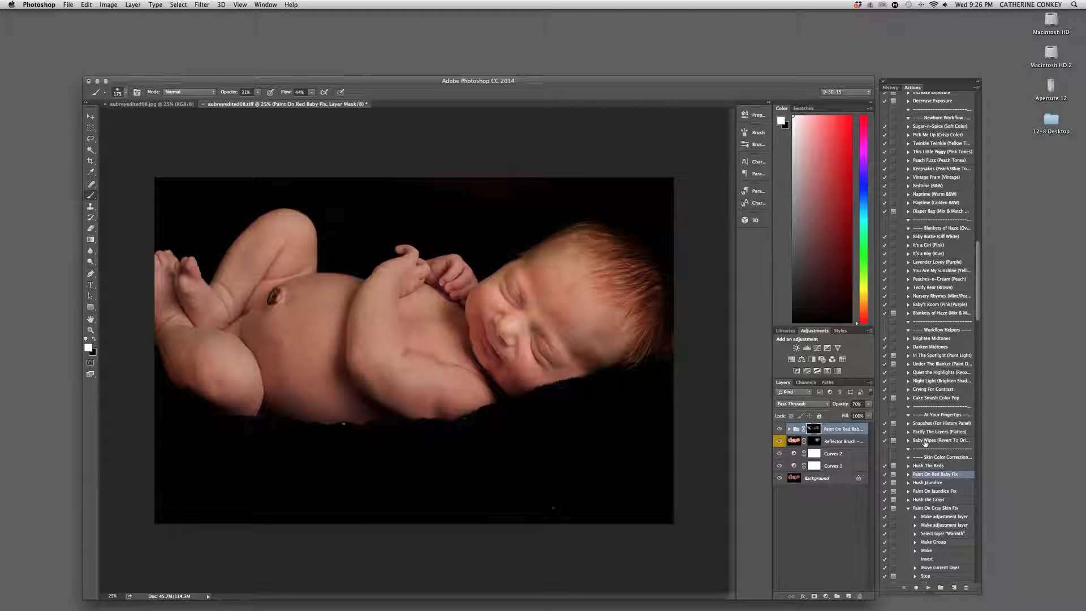
- Run the Paint On Jaundice Fix action and dismiss its instructions
left_click(930, 491)
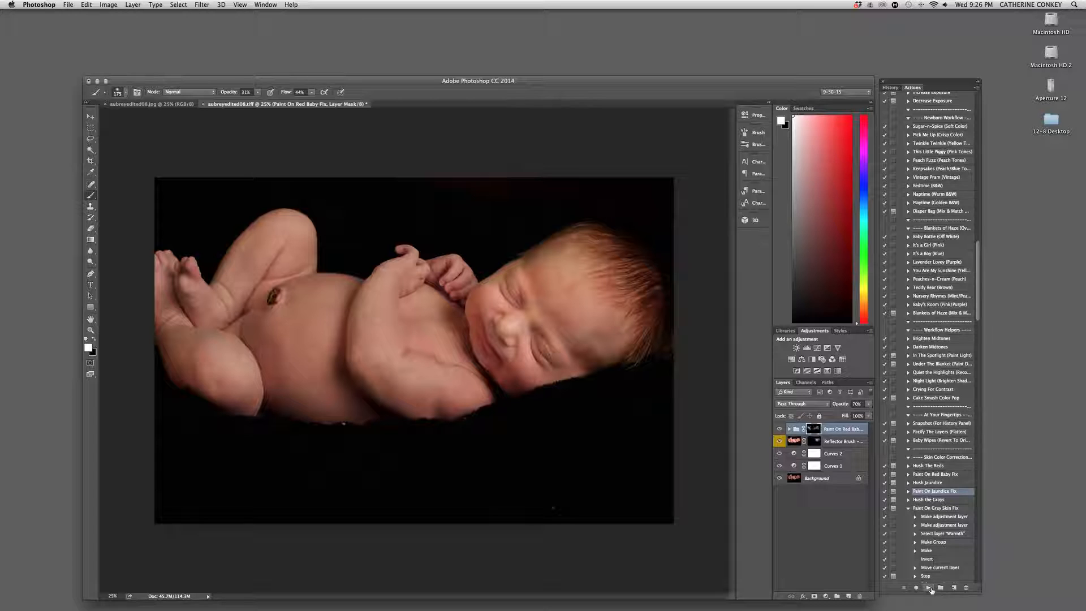
left_click(928, 588)
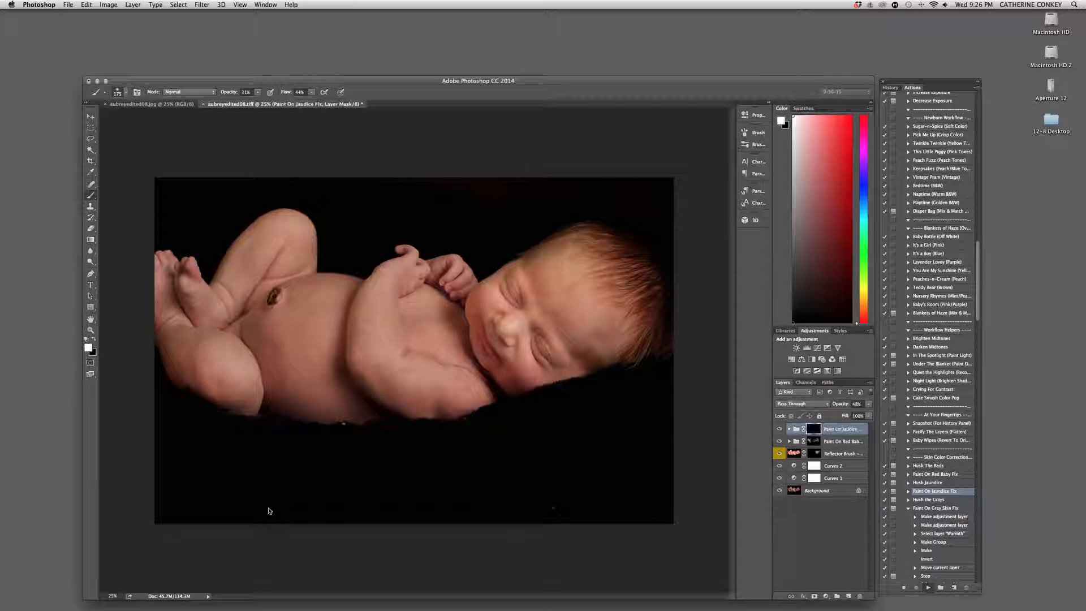
left_click(601, 230)
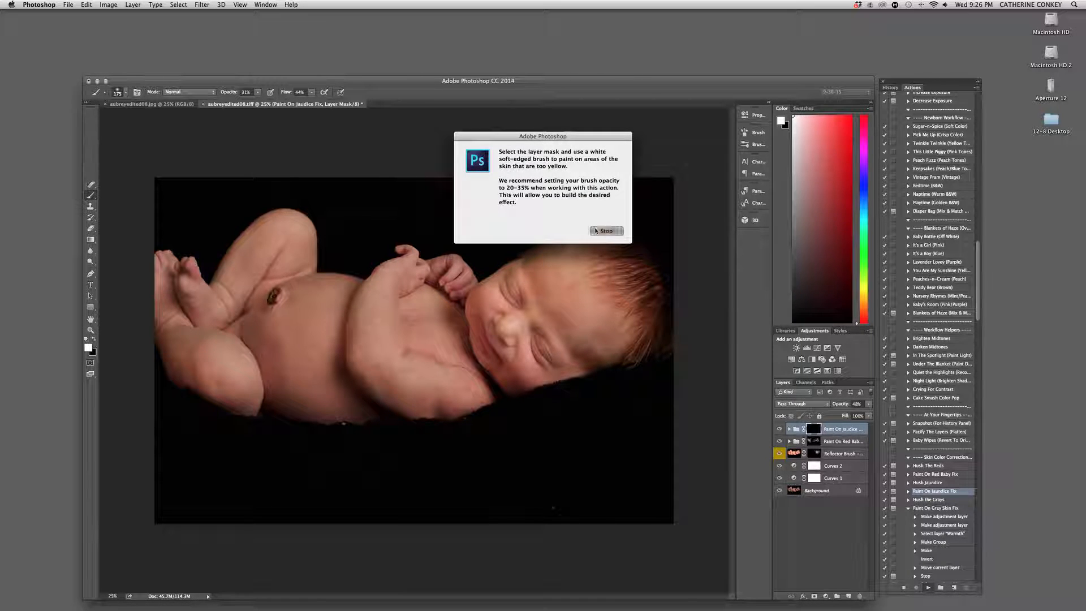
- Paint the jaundice correction over the yellow areas of the face and arm with a 400 px brush
key("bracketright")
key("bracketright")
key("bracketright")
key("bracketright")
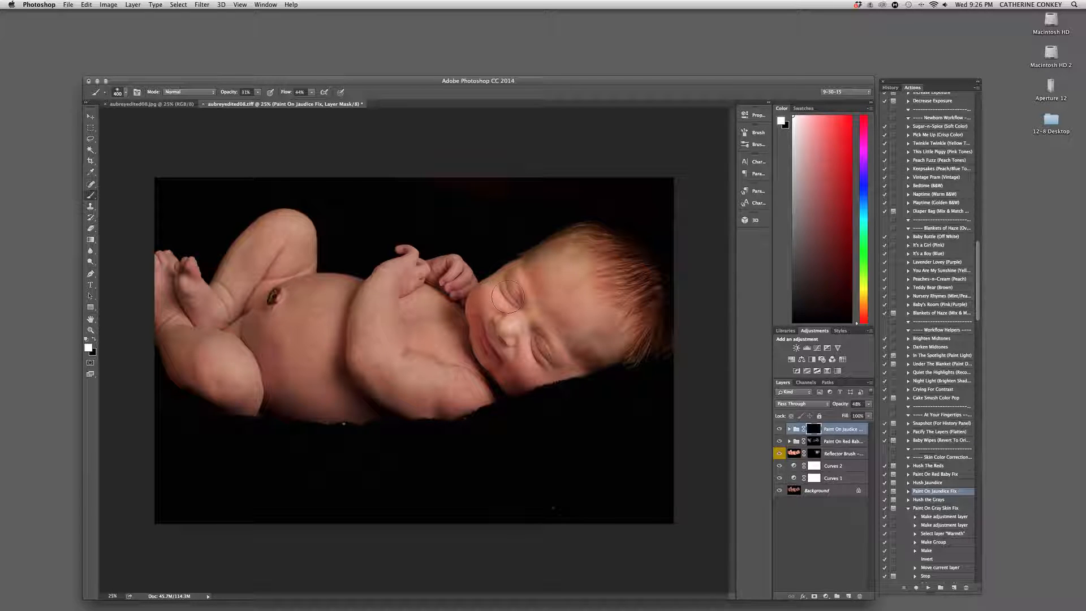
mouse_move(508, 297)
left_mouse_down()
mouse_move(552, 323)
mouse_move(571, 364)
left_mouse_up()
mouse_move(575, 361)
left_mouse_down()
mouse_move(499, 384)
mouse_move(424, 378)
left_mouse_up()
- Run the Paint On Gray Skin Fix action and paint its mask over the fingers, face and shoulder
left_click(926, 509)
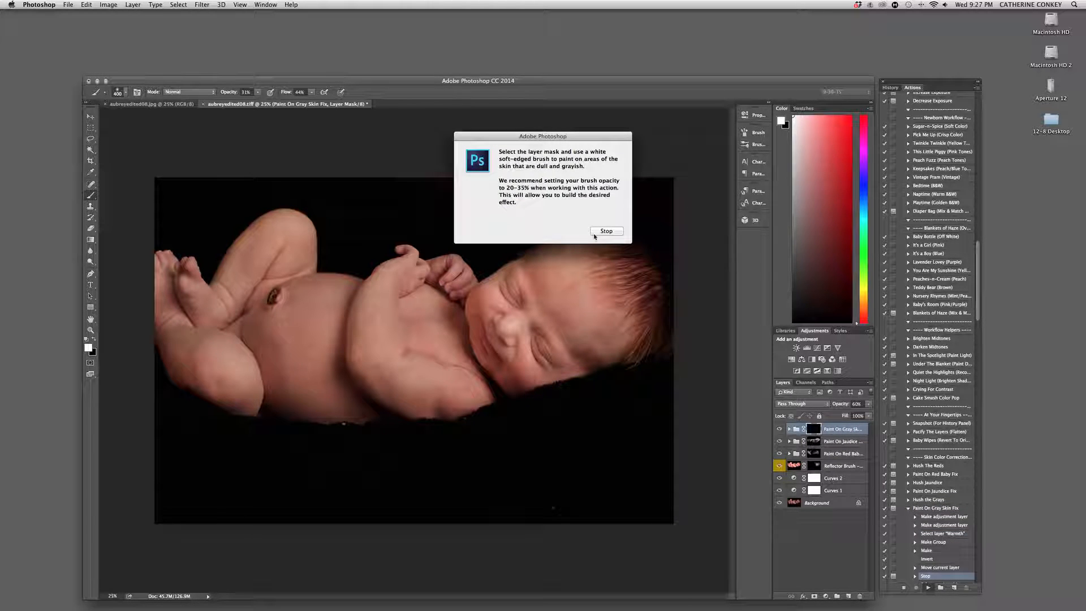
left_click(601, 232)
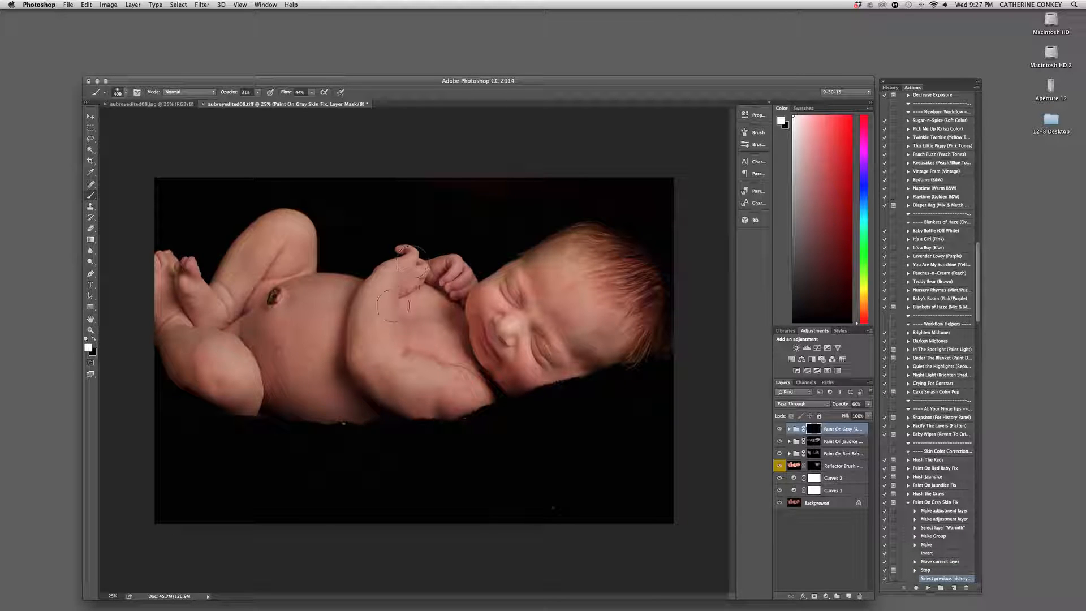
left_click_drag(443, 270, 456, 273)
mouse_move(586, 319)
left_mouse_down()
mouse_move(571, 270)
mouse_move(523, 331)
left_mouse_up()
left_click_drag(485, 384, 492, 389)
- Run the EYES: Quick SHARPEN action from the Florabella retouch brushes
scroll(939, 477, "down", 5)
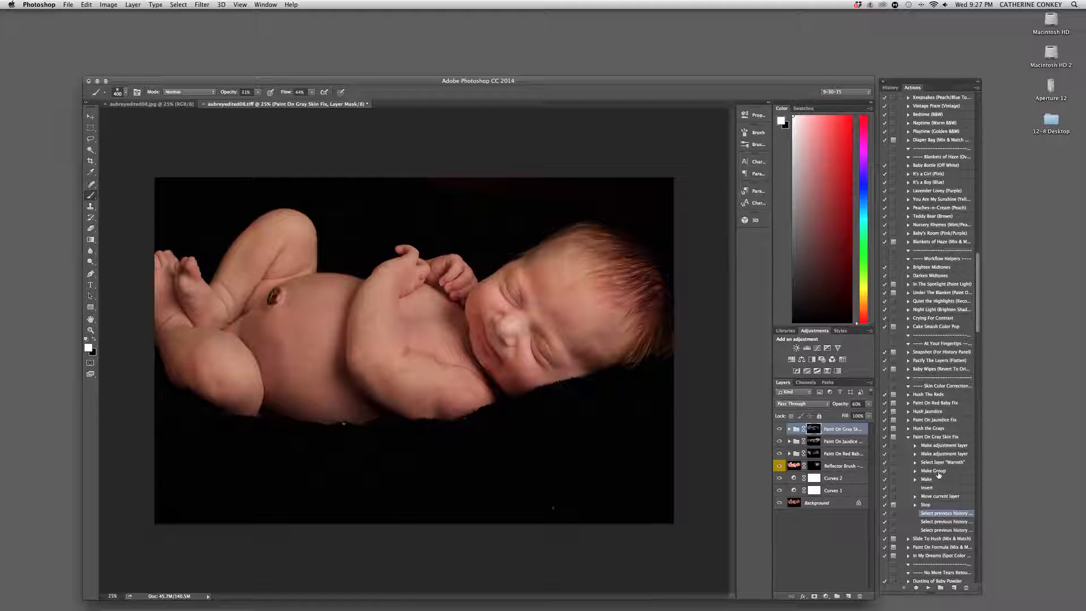
scroll(939, 476, "down", 7)
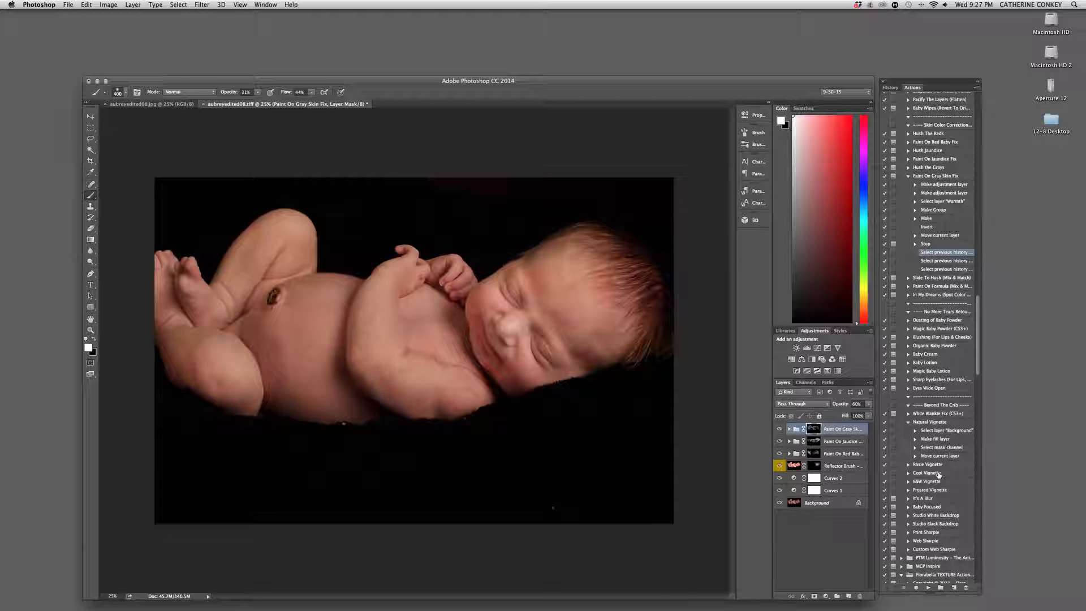
scroll(939, 475, "down", 9)
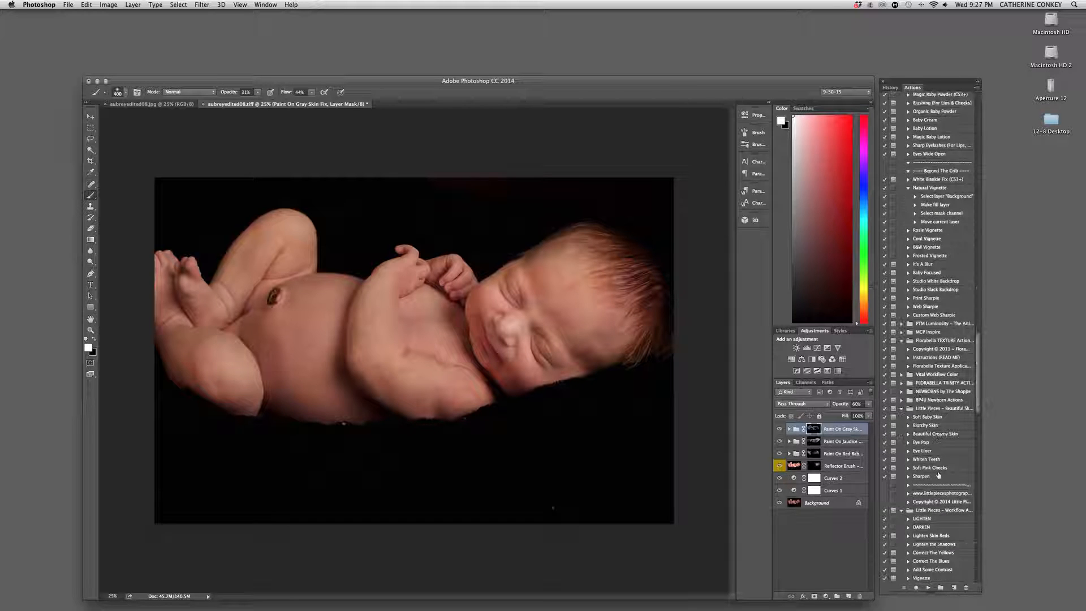
scroll(939, 476, "down", 12)
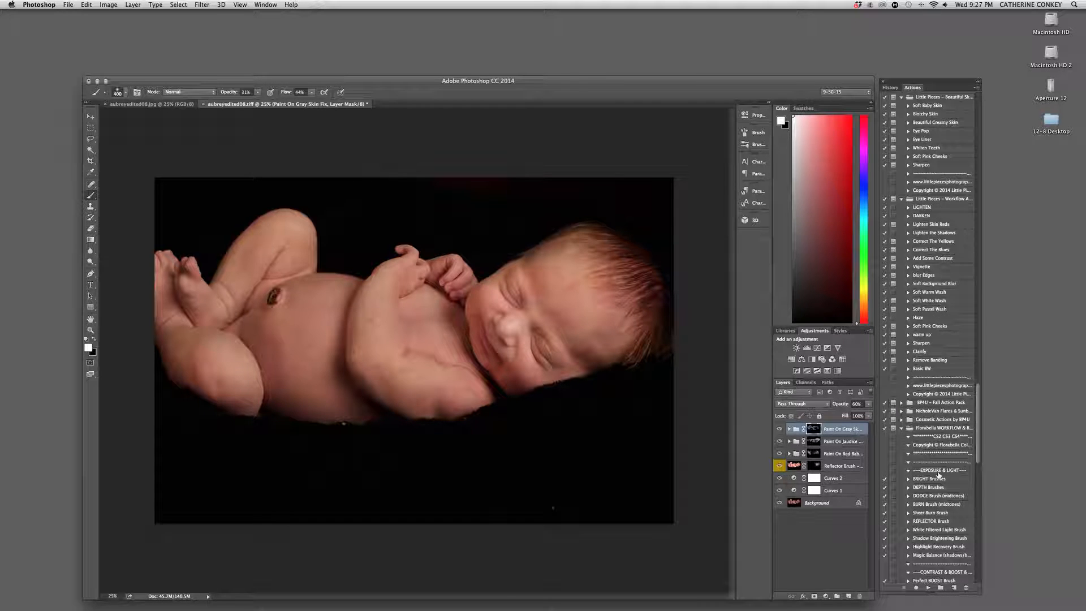
scroll(938, 475, "down", 3)
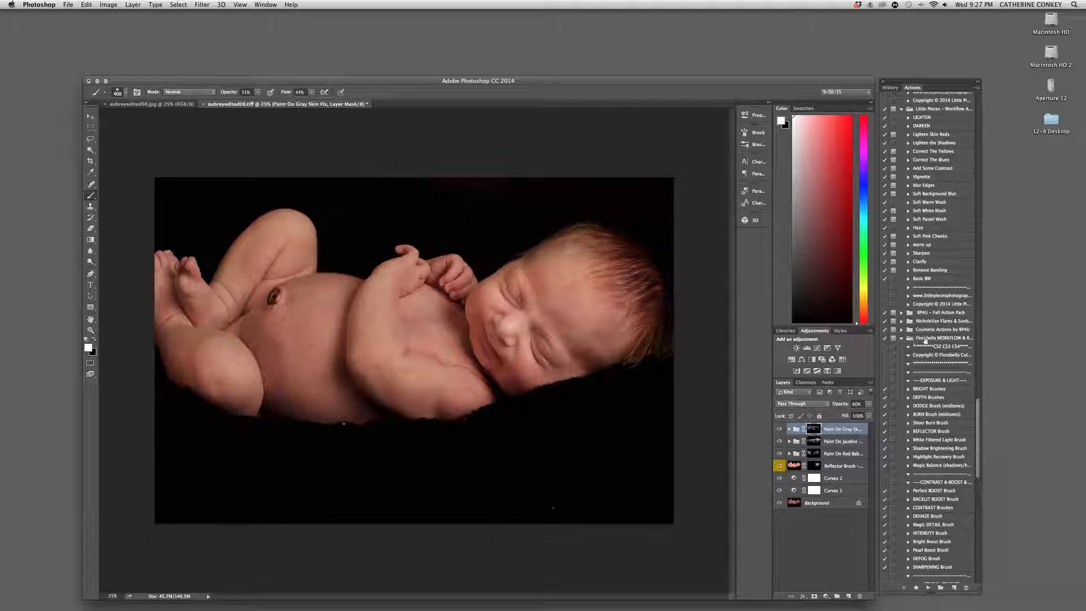
scroll(935, 502, "down", 6)
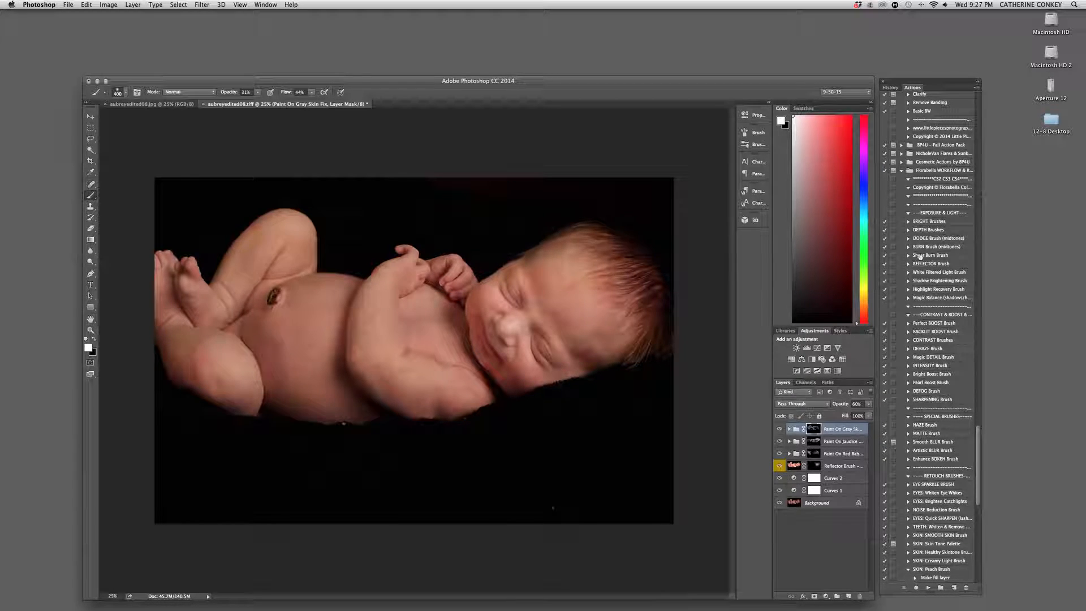
left_click(933, 519)
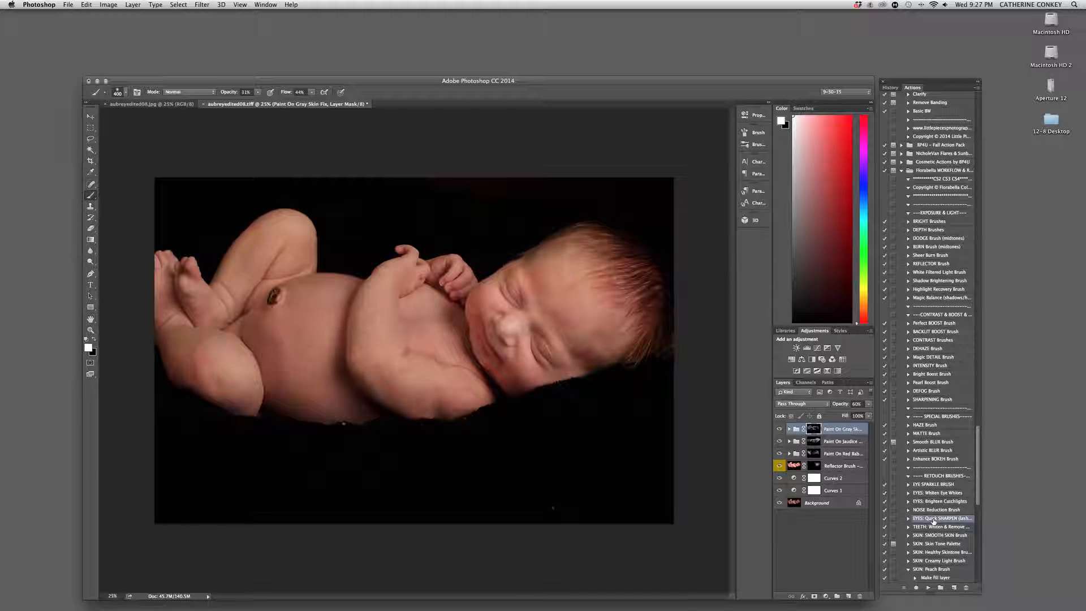
left_click(928, 590)
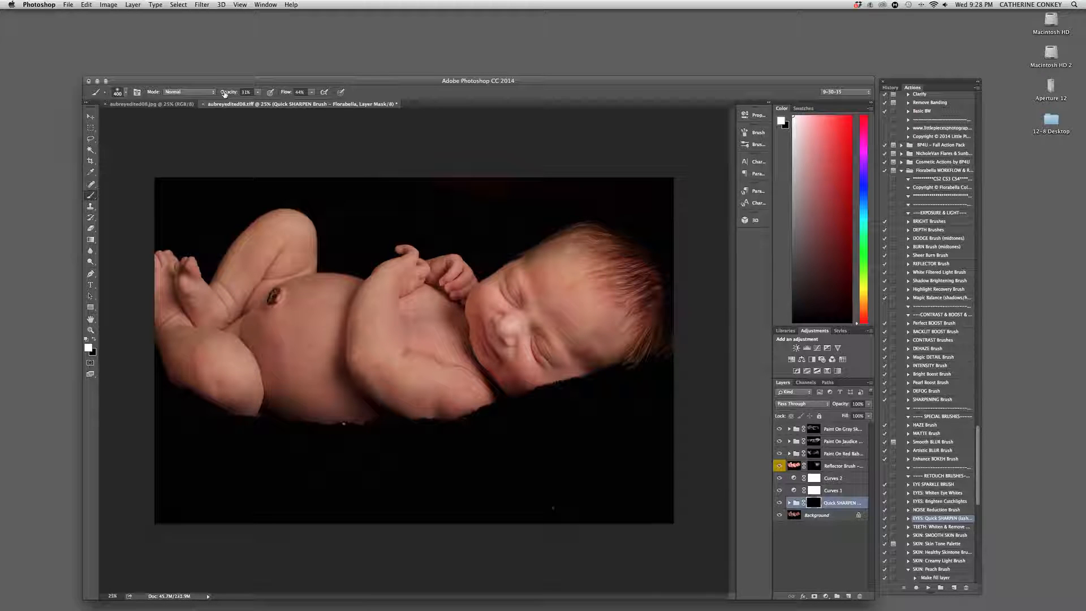
- Paint the sharpening onto the baby's eyes and mouth with a smaller brush at 100% opacity
left_click_drag(231, 94, 292, 94)
key("bracketleft")
key("bracketleft")
key("bracketleft")
key("bracketleft")
key("bracketleft")
key("bracketleft")
key("bracketleft")
left_click_drag(510, 295, 505, 288)
left_click_drag(482, 333, 498, 357)
left_click_drag(536, 336, 543, 355)
scroll(927, 289, "up", 10)
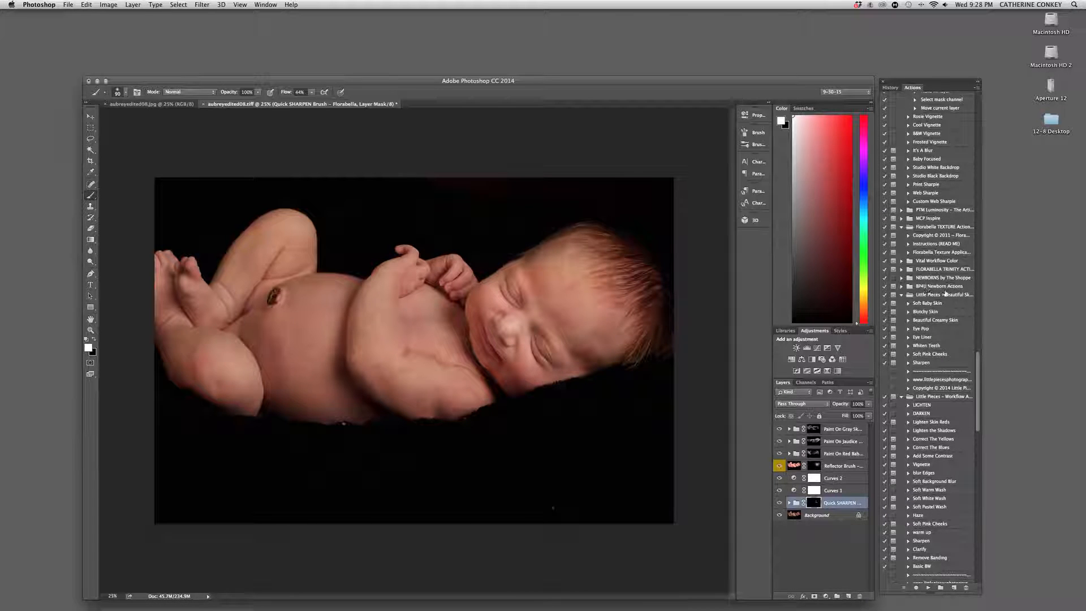
- Run the Beautiful Creamy Skin action from the Little Pieces skin set and dismiss its painting instructions
left_click(938, 321)
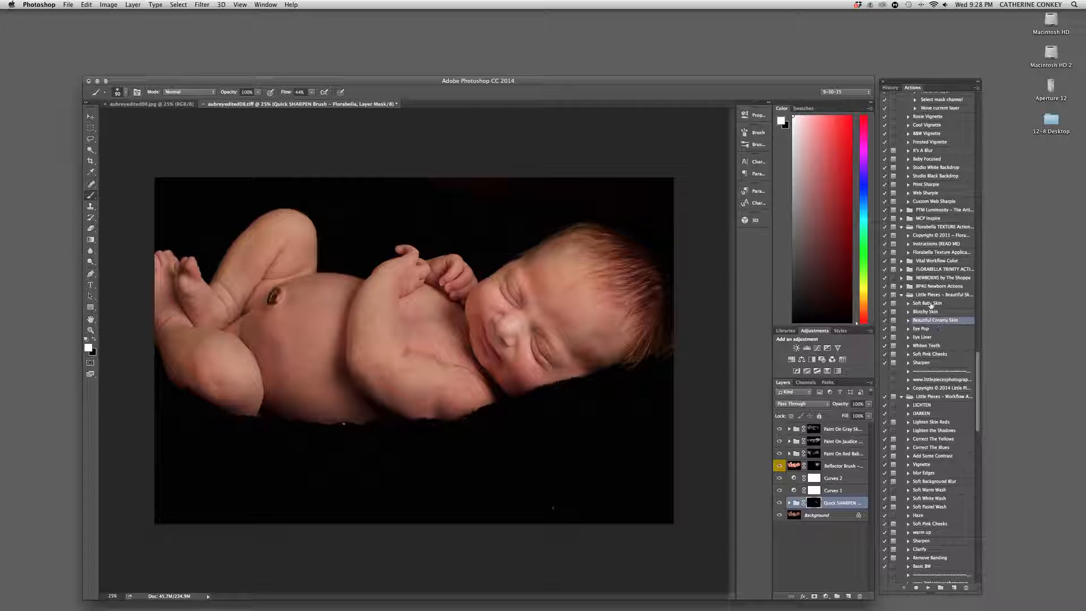
left_click(927, 588)
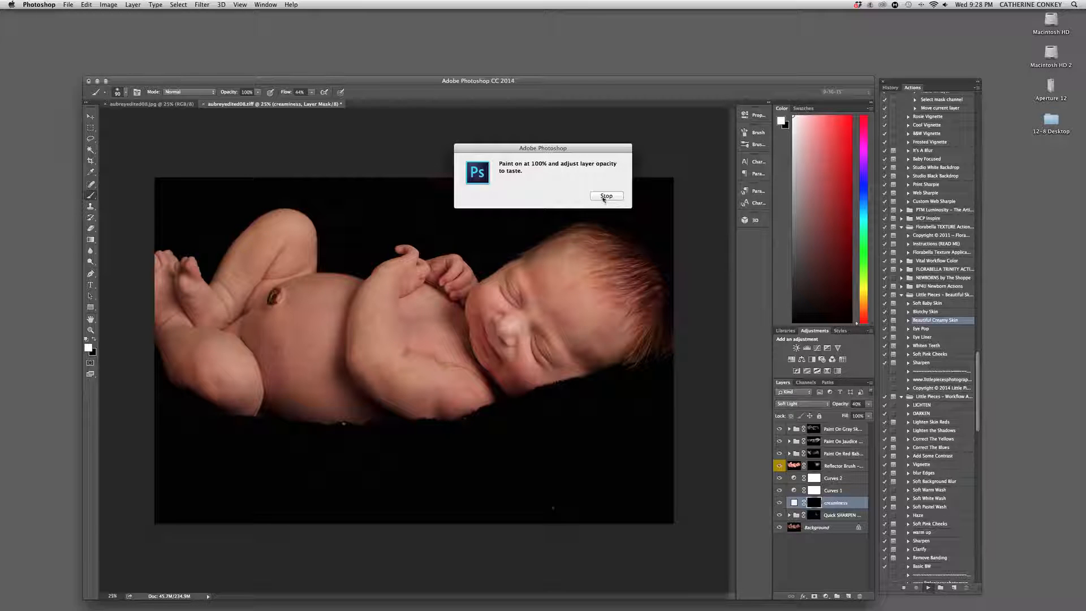
left_click(605, 195)
- Paint the creamy skin effect onto the creaminess mask over the baby's belly and bent leg with a much larger brush
key("bracketright")
key("bracketright")
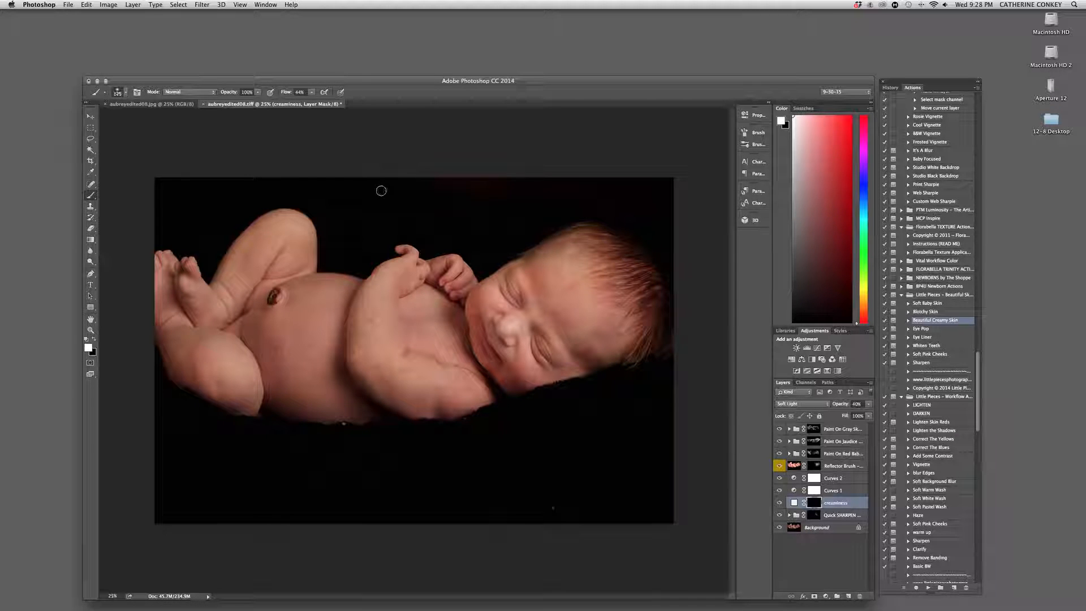
key("bracketright")
key("bracketright")
key("bracketright")
key("bracketright")
key("bracketright")
key("bracketright")
key("bracketright")
key("bracketright")
key("bracketright")
key("bracketright")
left_click_drag(328, 292, 329, 310)
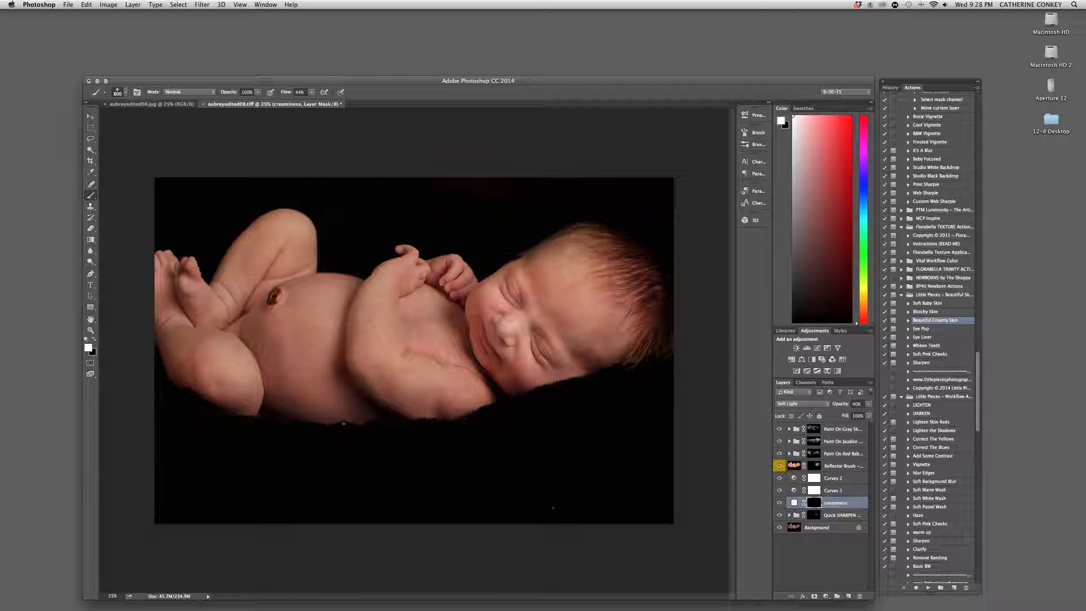
mouse_move(258, 366)
left_mouse_down()
mouse_move(222, 341)
mouse_move(225, 357)
left_mouse_up()
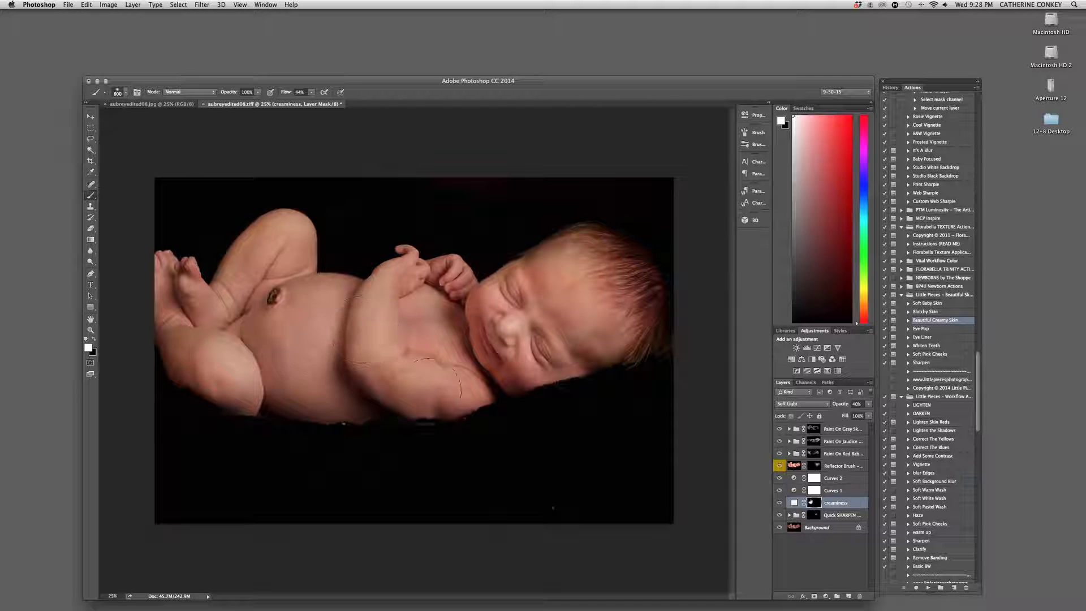
- Continue painting the creamy skin mask over the arm, chest, face, legs and feet with a 500 px brush
key("bracketleft")
key("bracketleft")
key("bracketleft")
key("bracketleft")
key("bracketleft")
key("bracketleft")
key("bracketleft")
key("bracketleft")
mouse_move(428, 393)
left_mouse_down()
mouse_move(408, 375)
mouse_move(422, 378)
mouse_move(417, 334)
mouse_move(448, 339)
left_mouse_up()
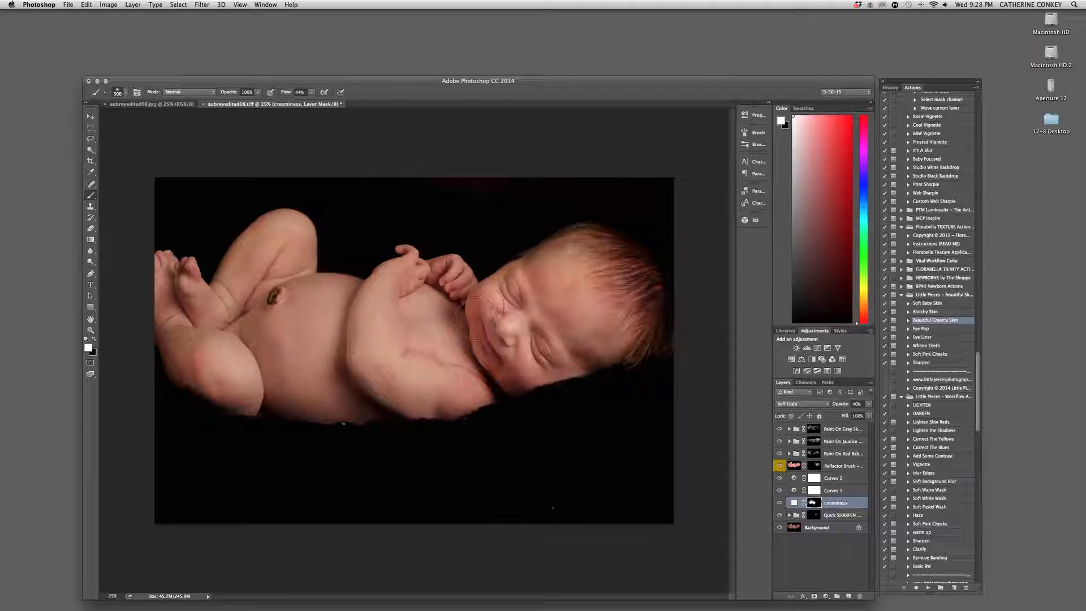
mouse_move(503, 306)
left_mouse_down()
mouse_move(557, 317)
mouse_move(535, 297)
mouse_move(562, 380)
mouse_move(528, 376)
left_mouse_up()
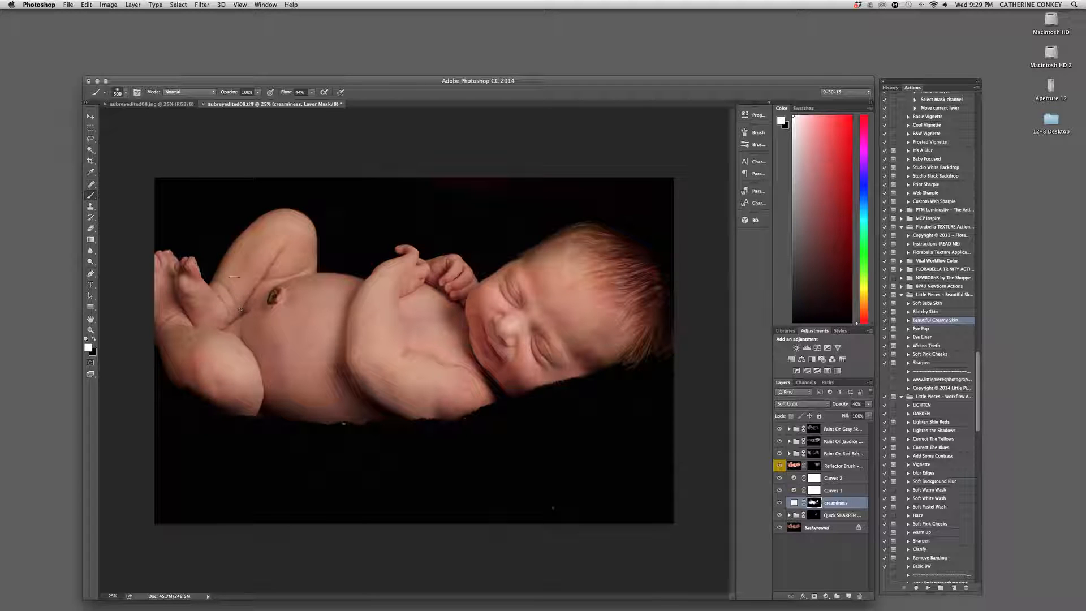
mouse_move(240, 309)
left_mouse_down()
mouse_move(226, 291)
mouse_move(184, 308)
mouse_move(173, 334)
left_mouse_up()
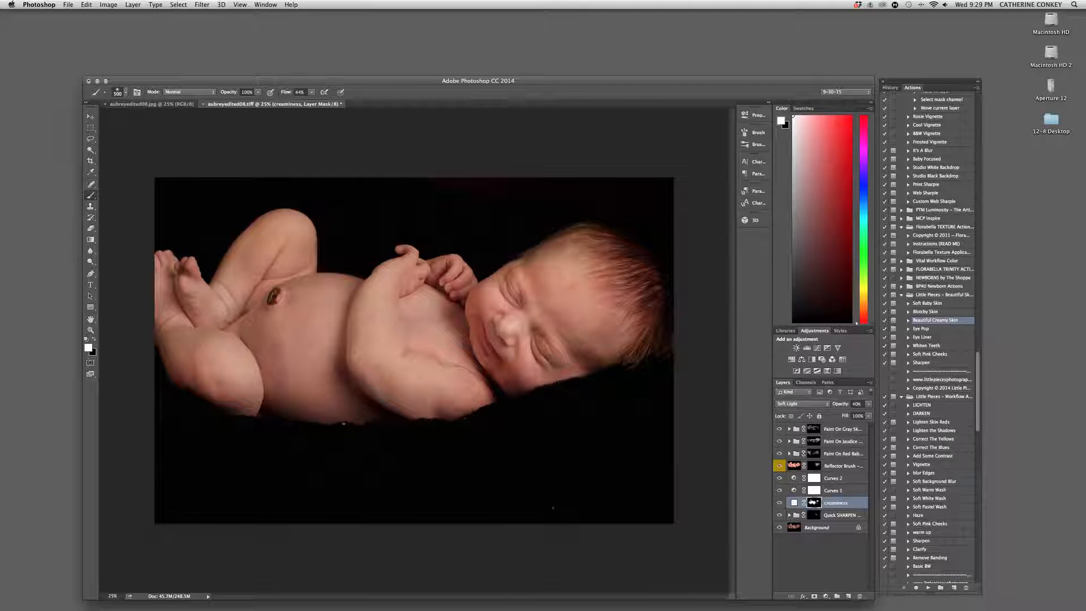
mouse_move(244, 271)
left_mouse_down()
mouse_move(290, 247)
mouse_move(301, 310)
mouse_move(314, 301)
left_mouse_up()
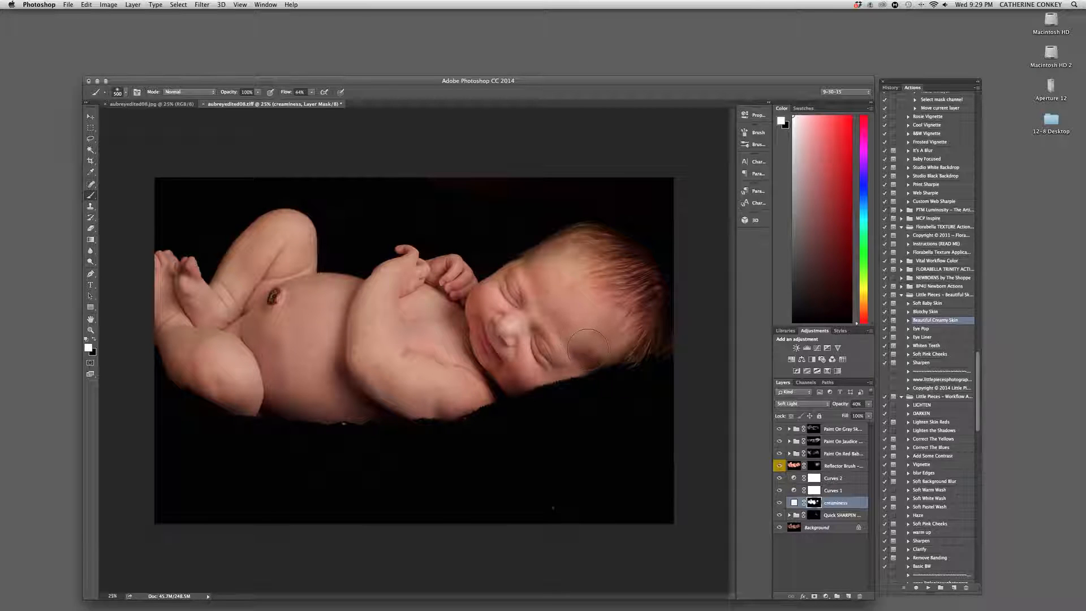
mouse_move(547, 266)
left_mouse_down()
mouse_move(568, 343)
mouse_move(586, 317)
mouse_move(517, 365)
left_mouse_up()
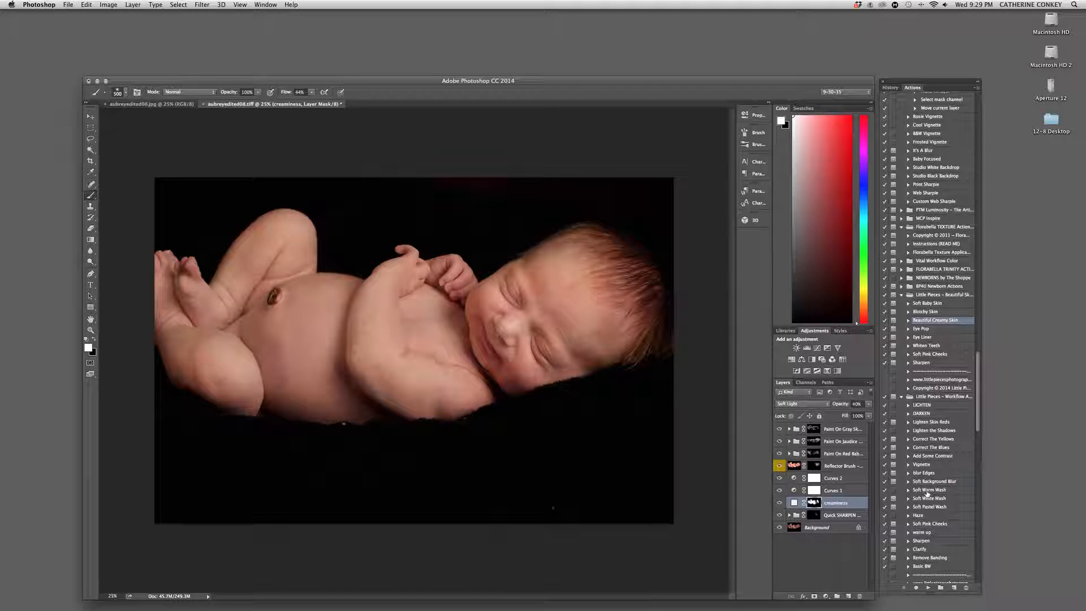
- Run the Soft Warm Wash action and lower the White Wash layer to 27% and the Soft Warm Wash layer to 14% opacity
left_click(928, 490)
left_click(928, 588)
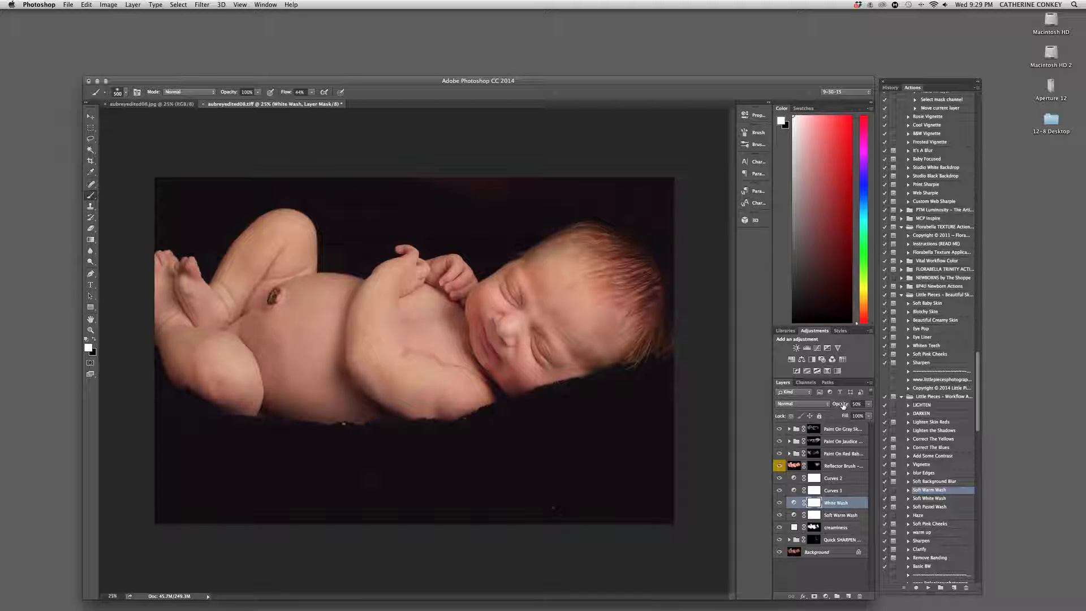
left_click_drag(843, 405, 834, 405)
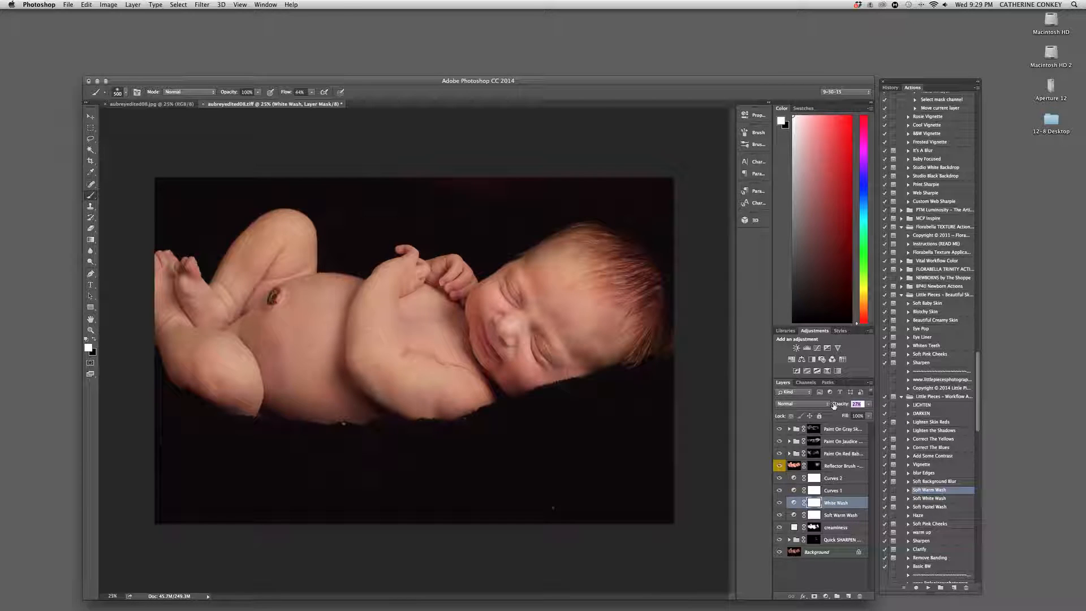
left_click(837, 518)
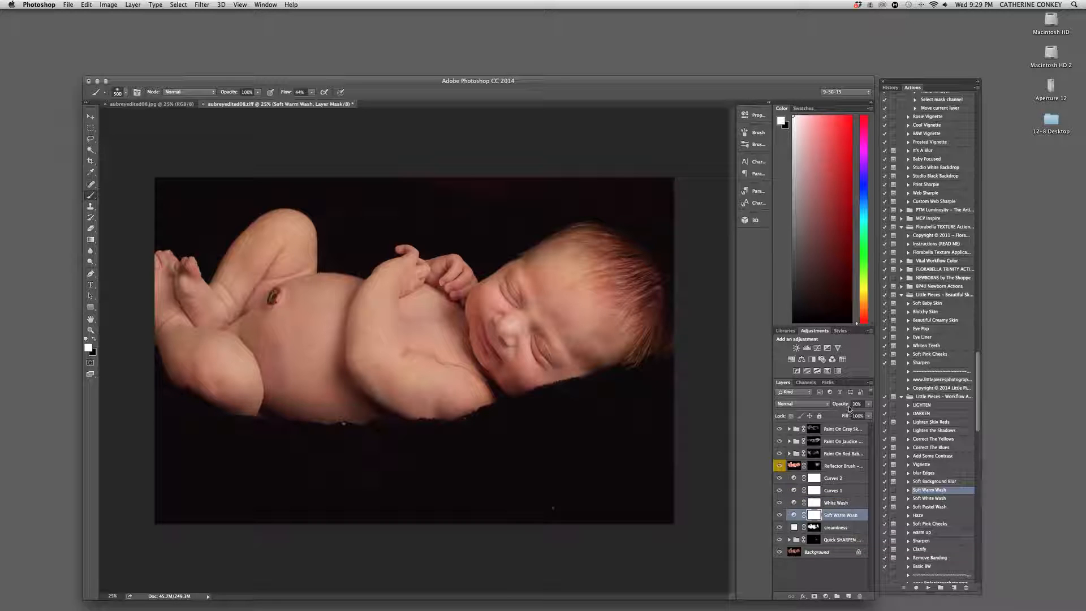
left_click_drag(843, 405, 837, 405)
- Flatten all the retouching layers into a single background layer
left_click(134, 5)
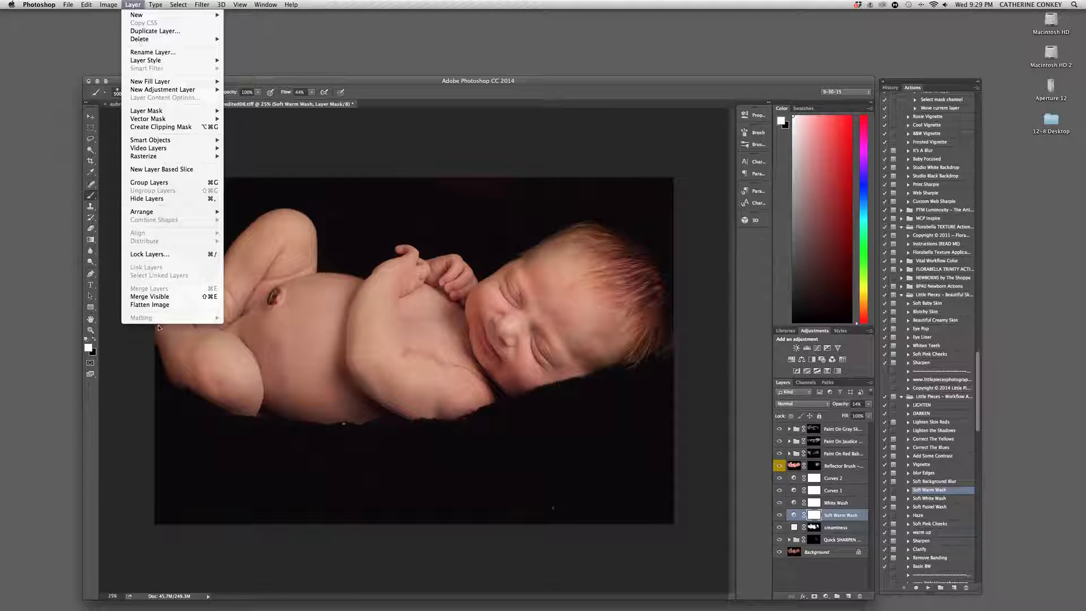
left_click(158, 311)
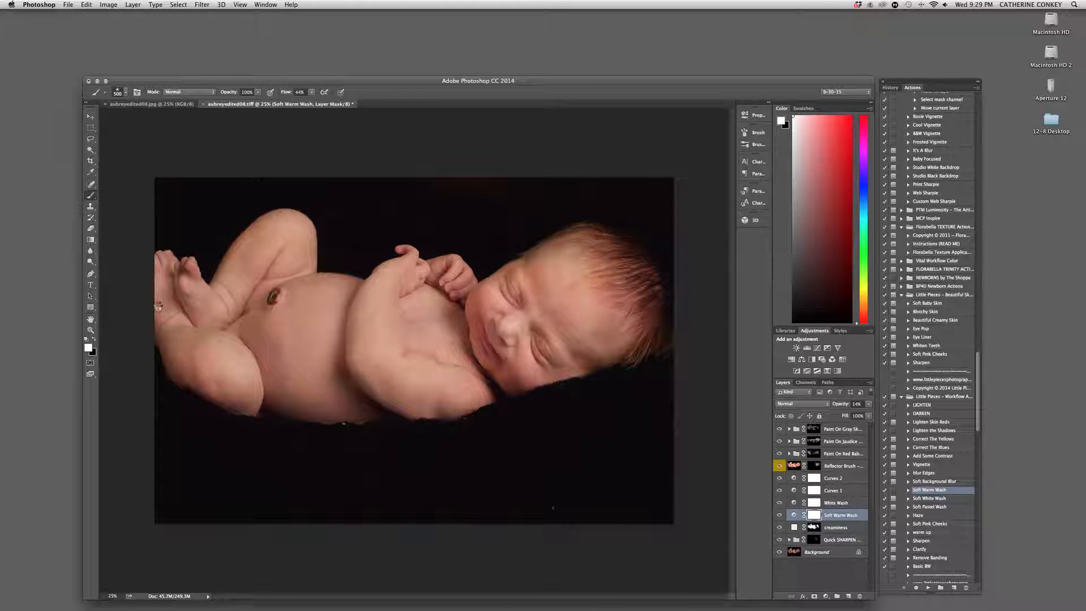
key("x")
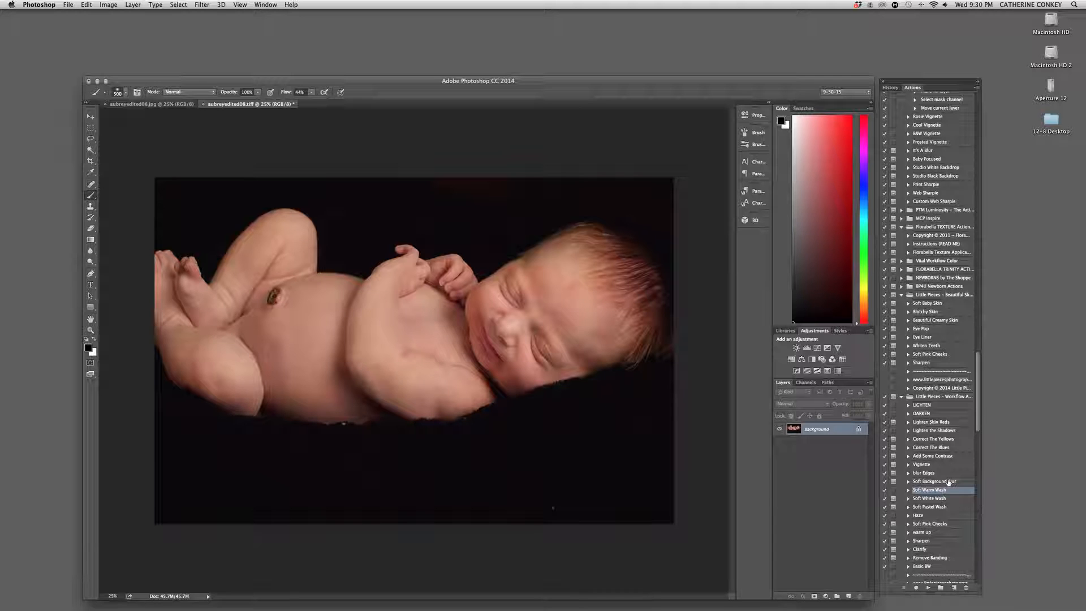
- Run the Add Some Contrast action and reduce the opacity of its Contrast layer to a subtle level
left_click(932, 459)
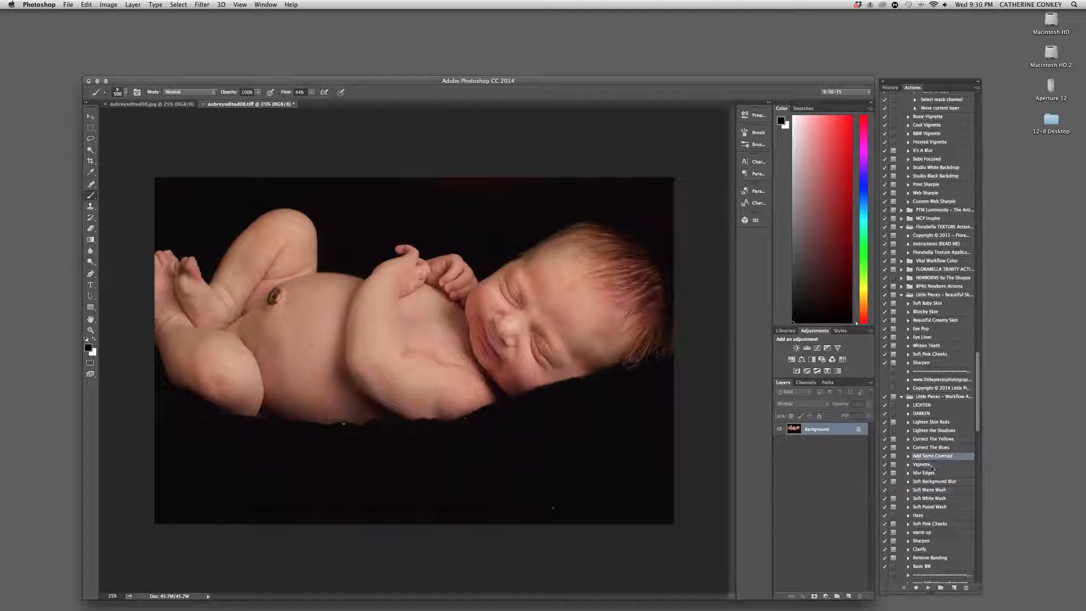
left_click(929, 588)
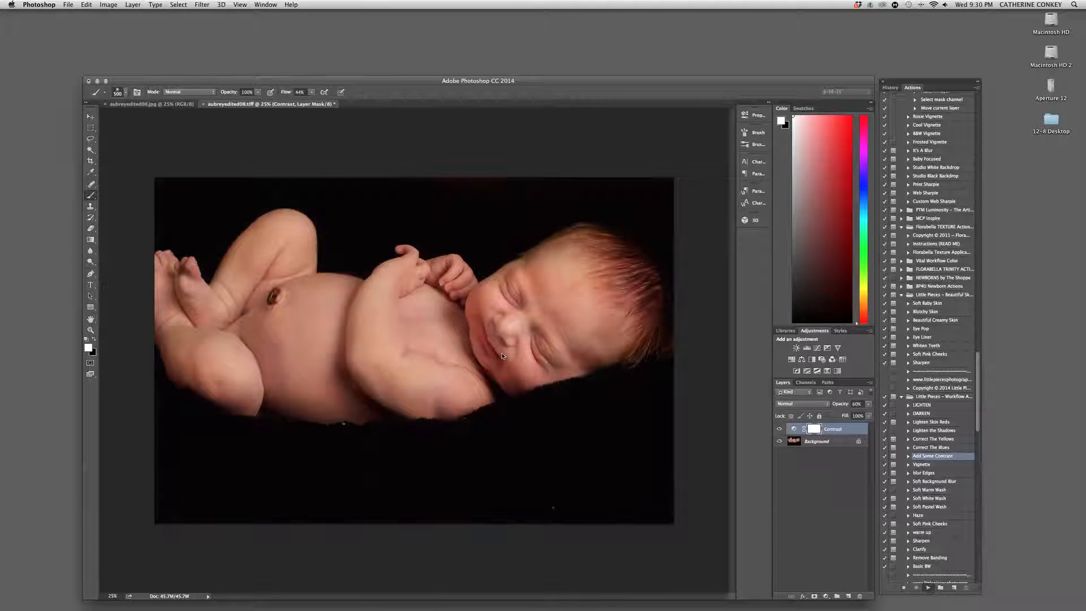
left_click(601, 197)
left_click_drag(844, 404, 701, 411)
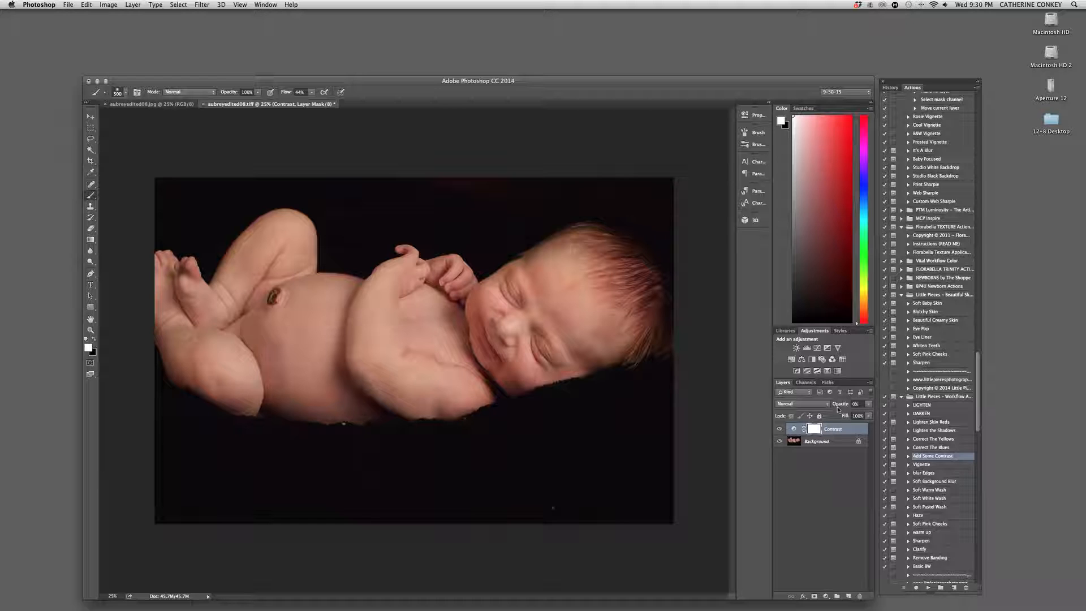
left_click_drag(838, 407, 841, 407)
- Flatten the Contrast layer into the background
left_click(133, 5)
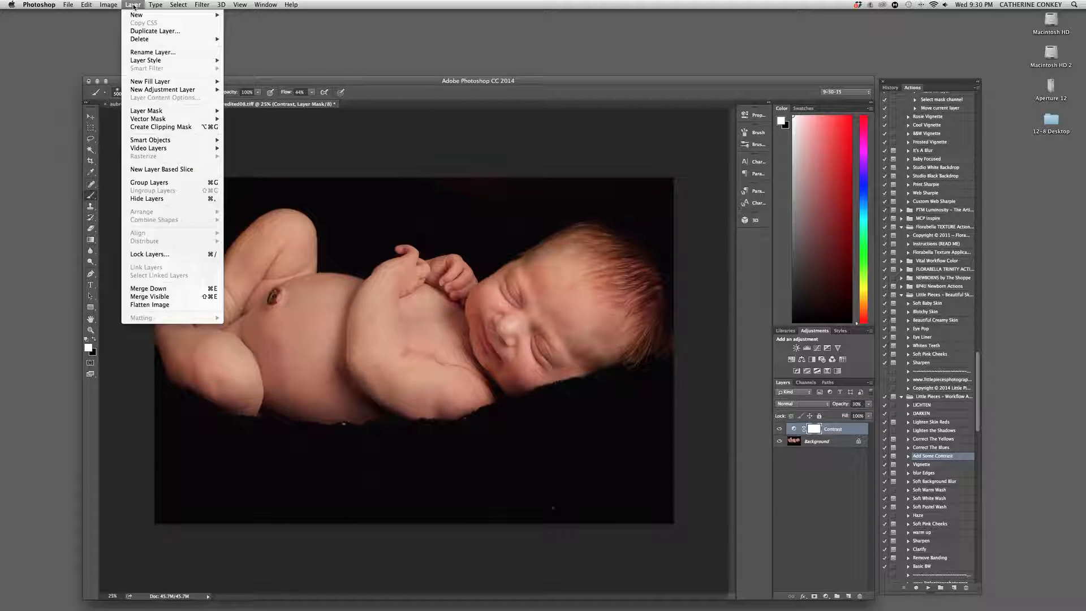
left_click(153, 305)
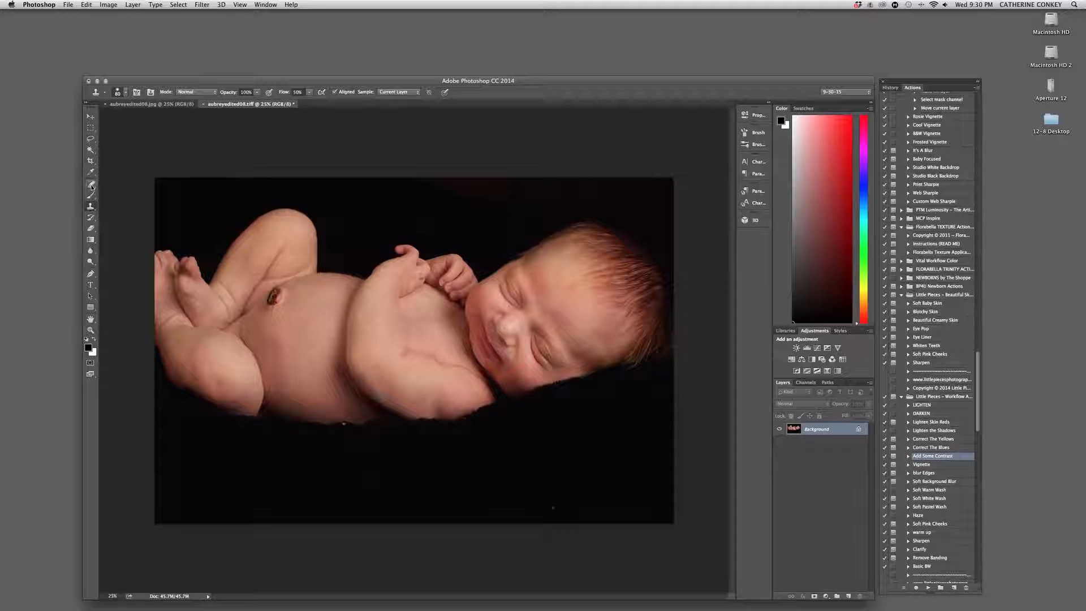
- Remove small blemishes on the baby's arm and belly with the Spot Healing Brush at 100 px
left_click(91, 184)
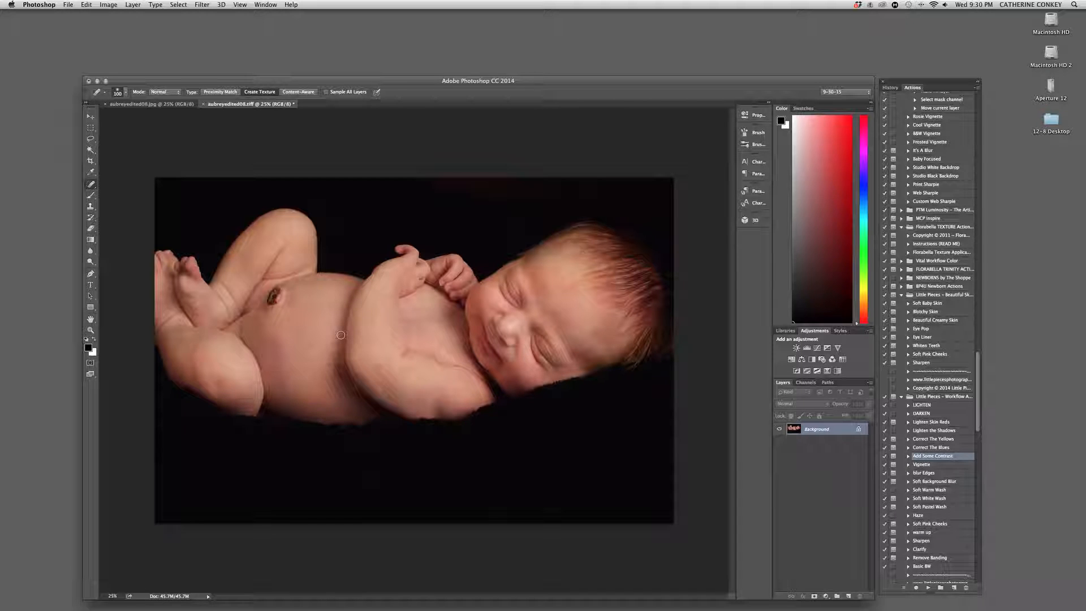
left_click(136, 5)
left_click(135, 4)
scroll(397, 347, "up", 3)
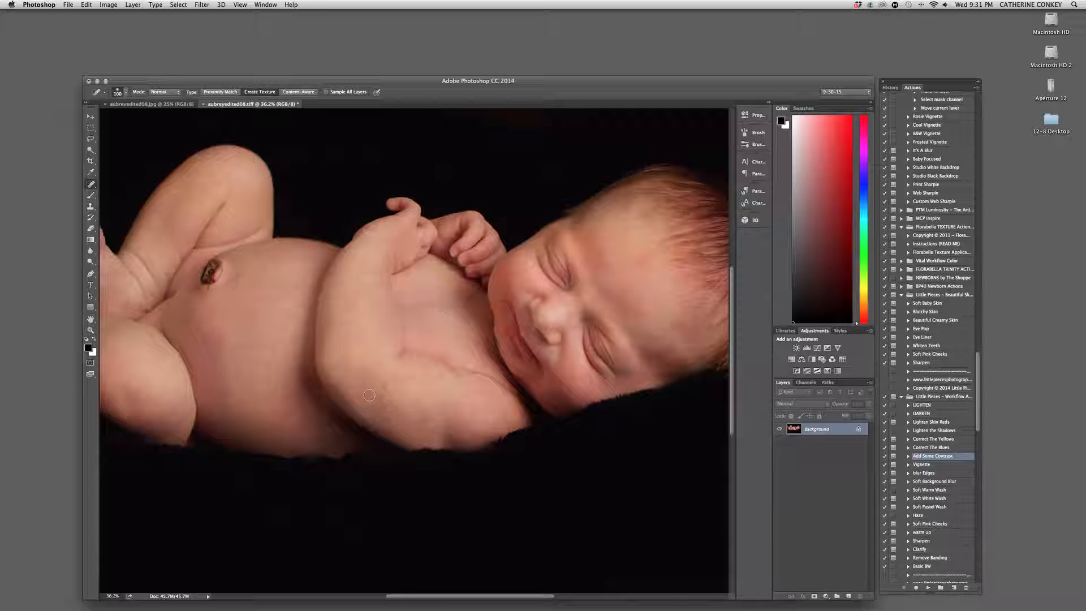
left_click(368, 392)
left_click(378, 402)
left_click(205, 347)
left_click(213, 361)
scroll(359, 264, "down", 5)
scroll(359, 264, "down", 2)
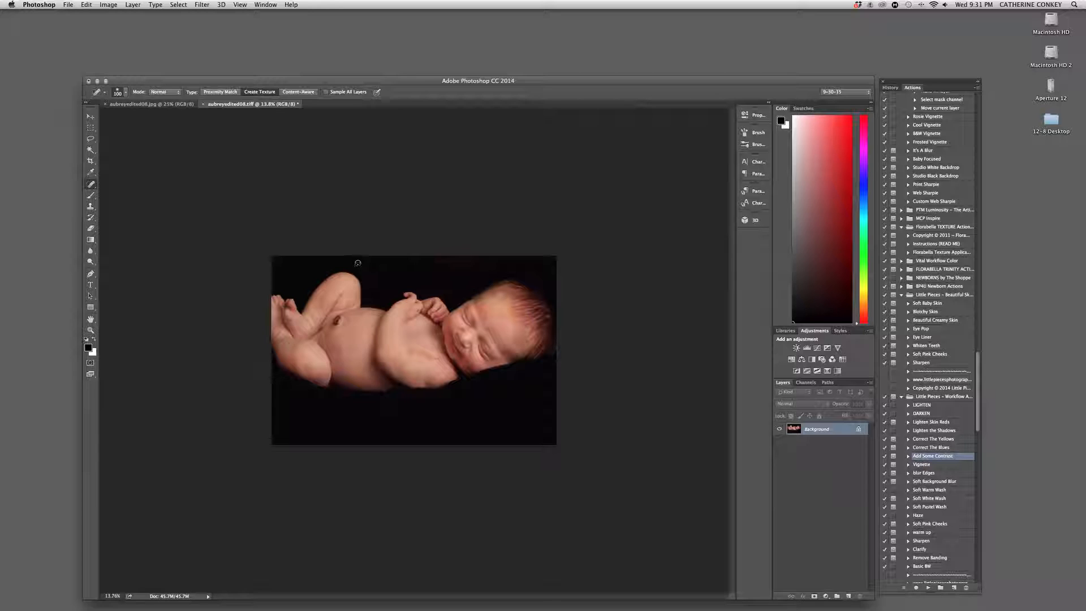